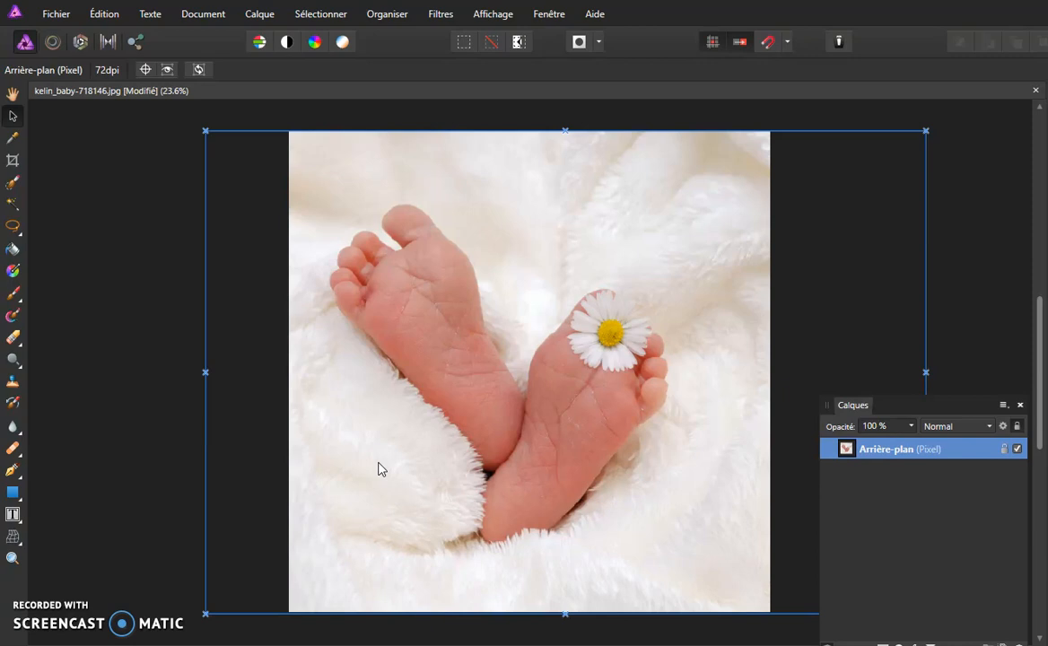
left_click(13, 514)
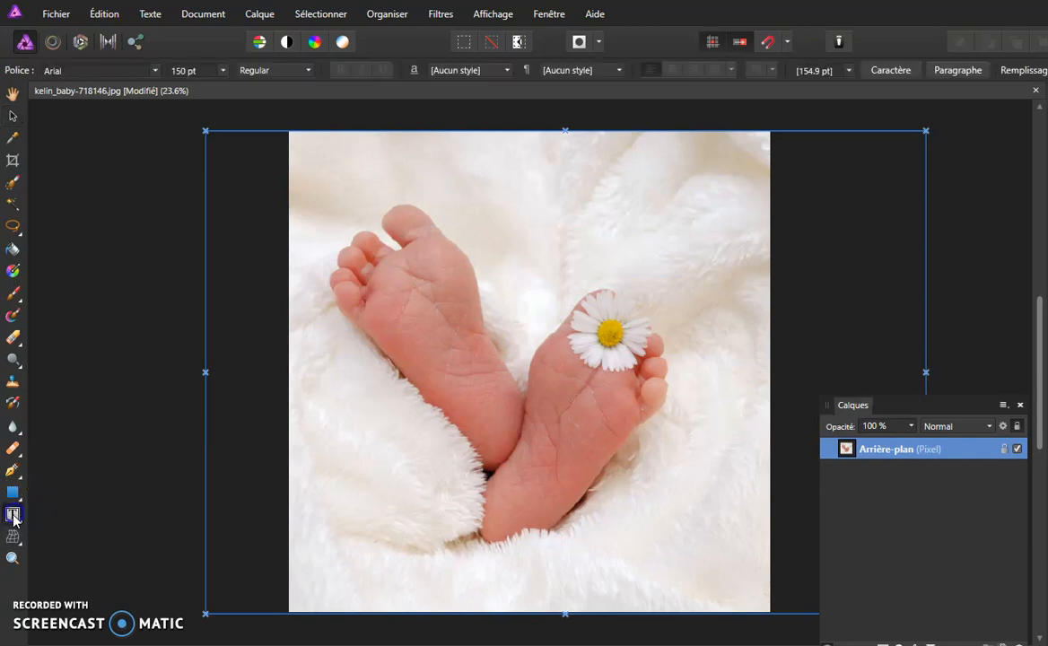
left_click(13, 517)
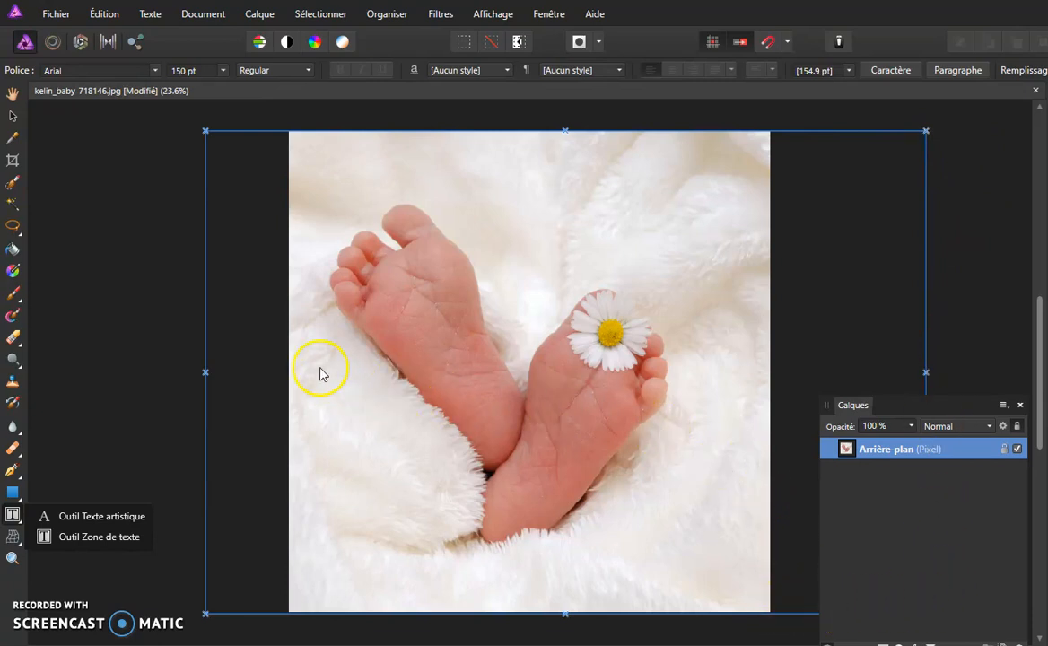
Resize the canvas to a width of 4000 px, keeping the image anchored at its left middle point.
left_click(205, 16)
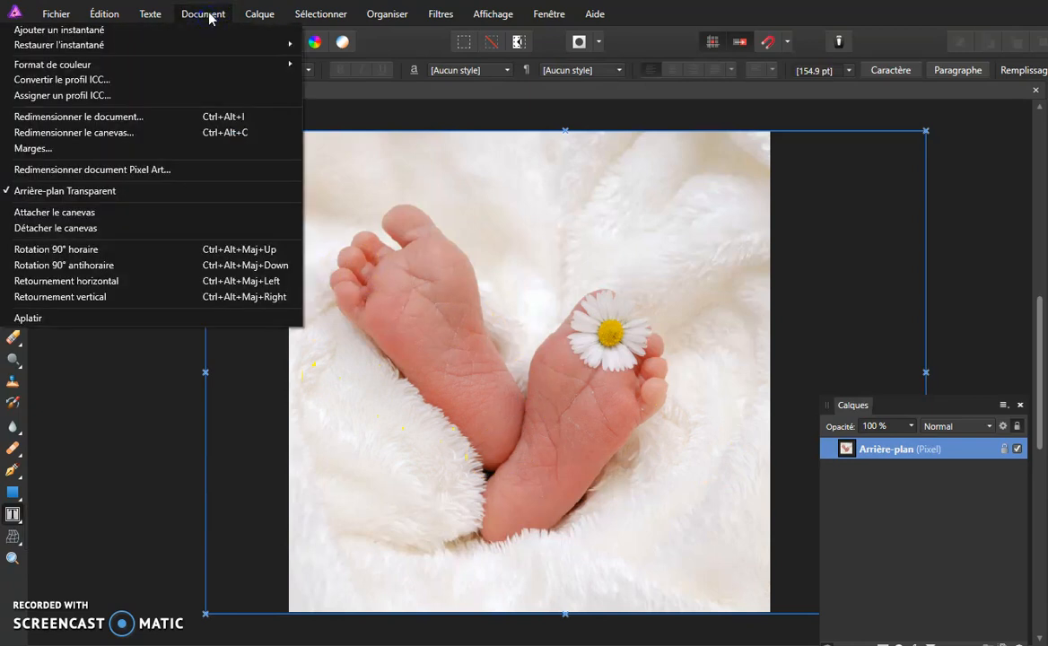
left_click(142, 133)
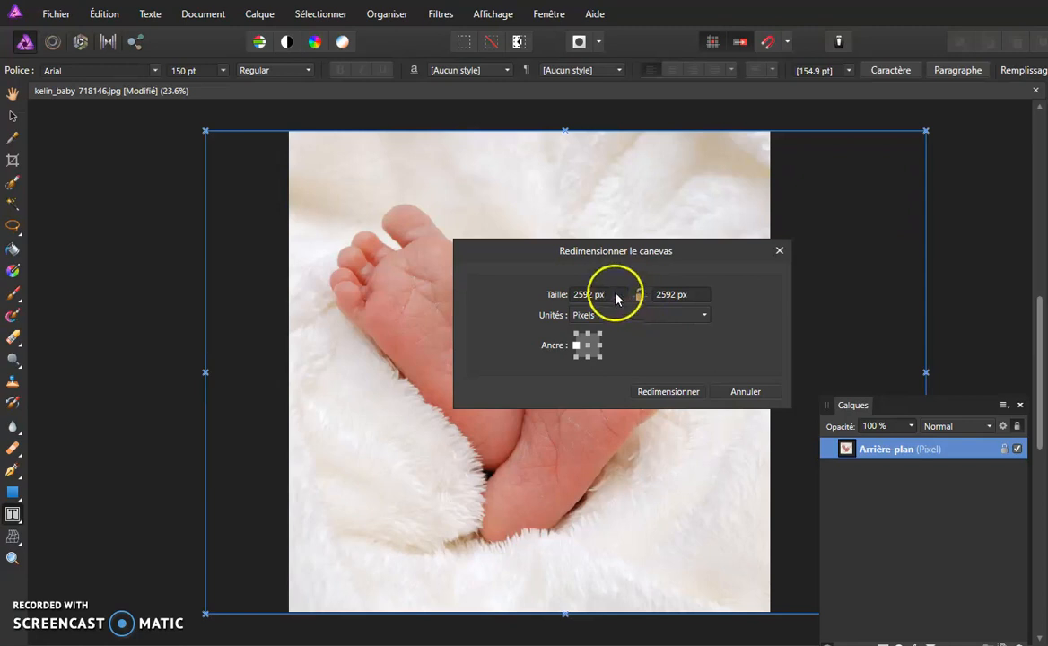
left_click(586, 295)
left_click(539, 298)
type("4000")
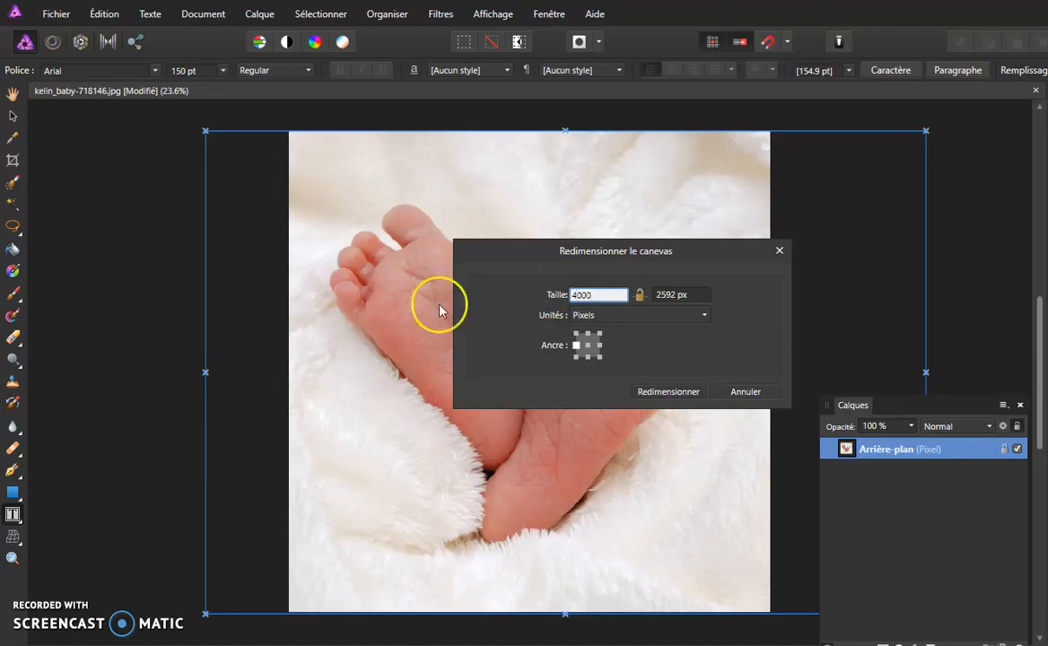
left_click(665, 395)
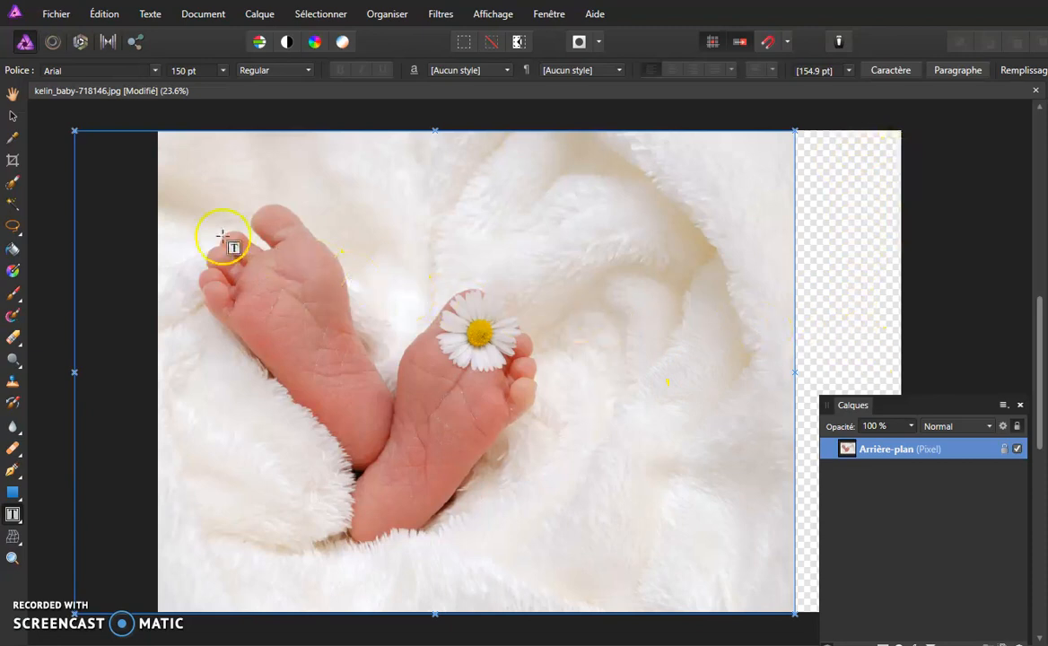
Resize the canvas to a width of 5000 px, with the anchor set to the left middle point.
left_click(206, 15)
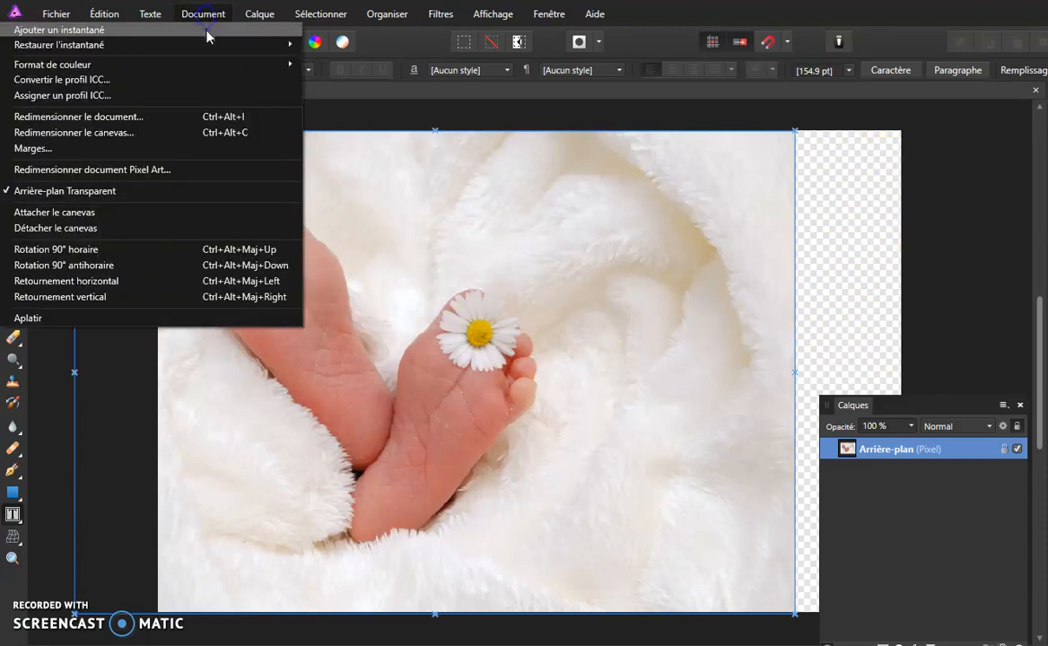
left_click(140, 133)
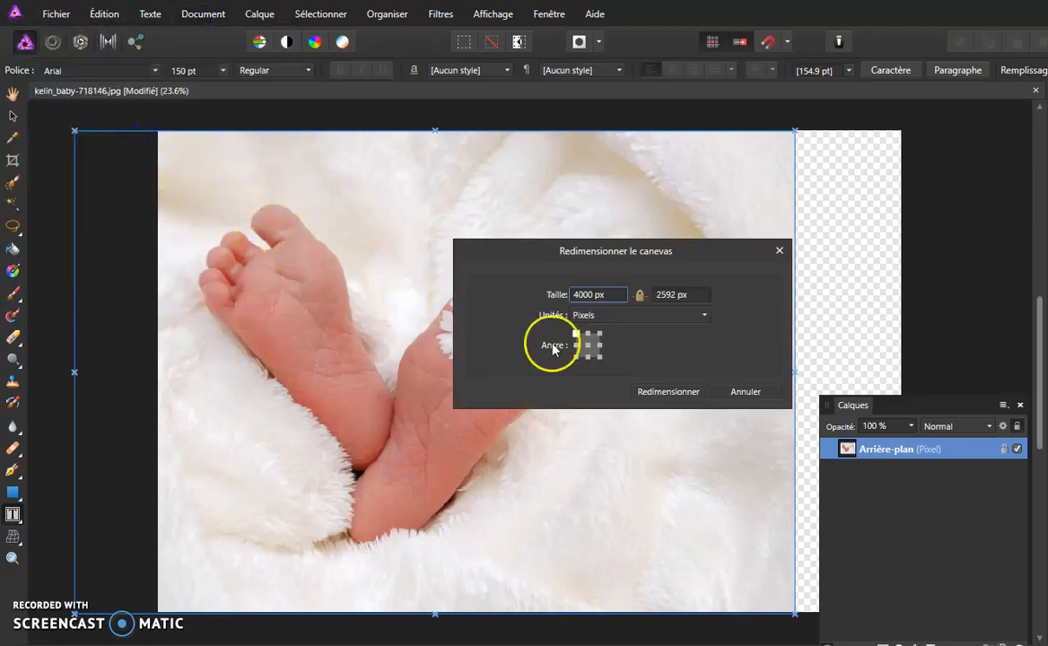
left_click(576, 347)
double_click(585, 297)
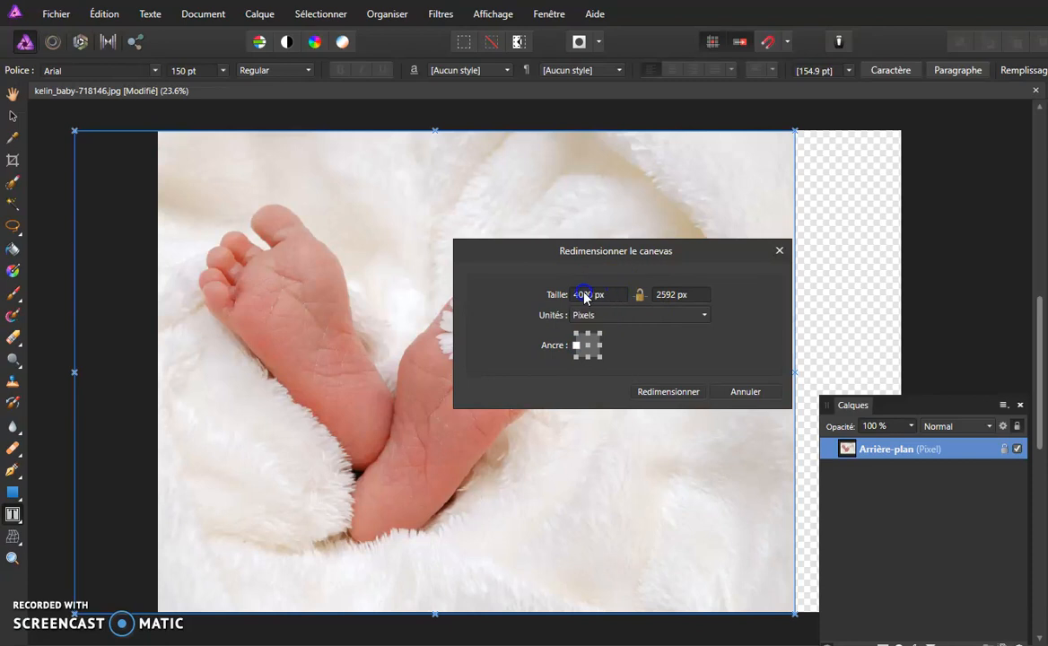
type("50")
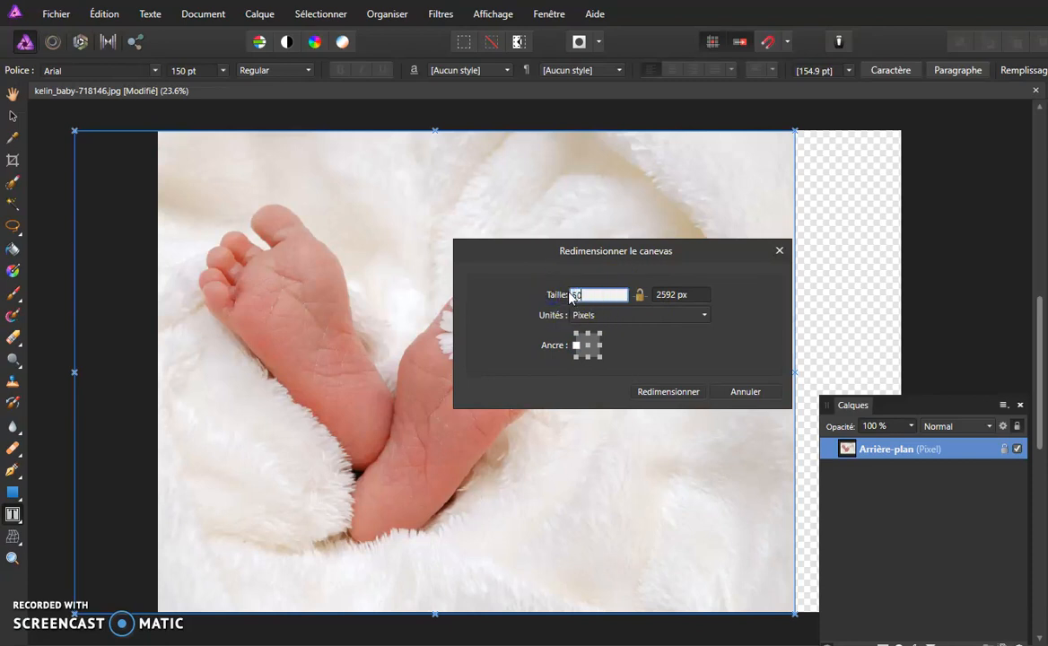
left_click(668, 392)
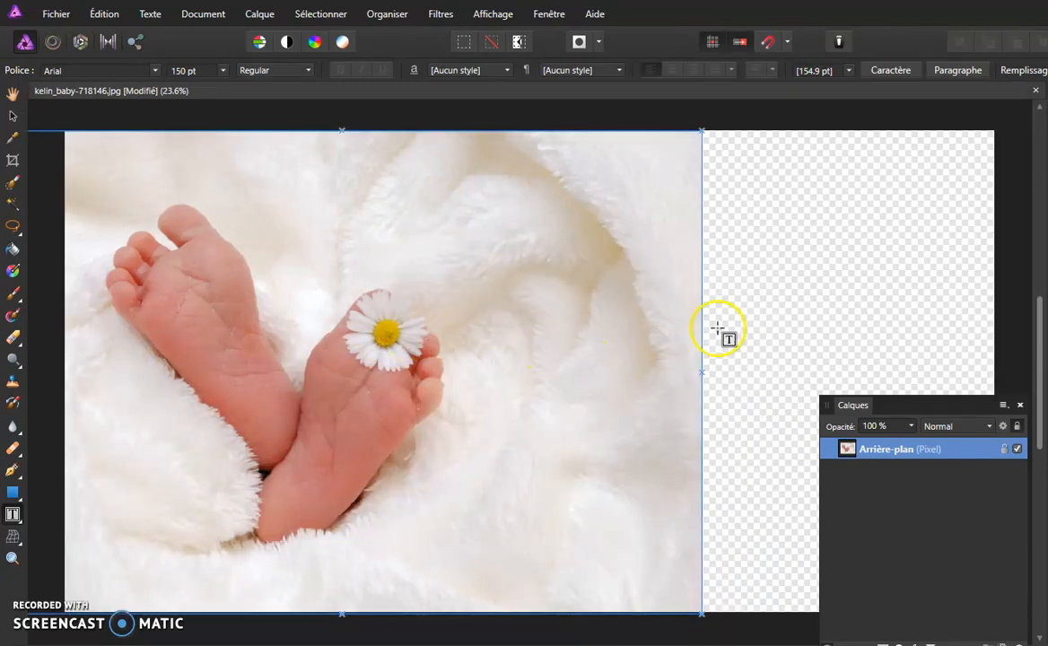
Add one empty pixel layer above the Arrière-plan layer, deleting any surplus layer.
left_click(848, 408)
left_click_drag(848, 409, 826, 327)
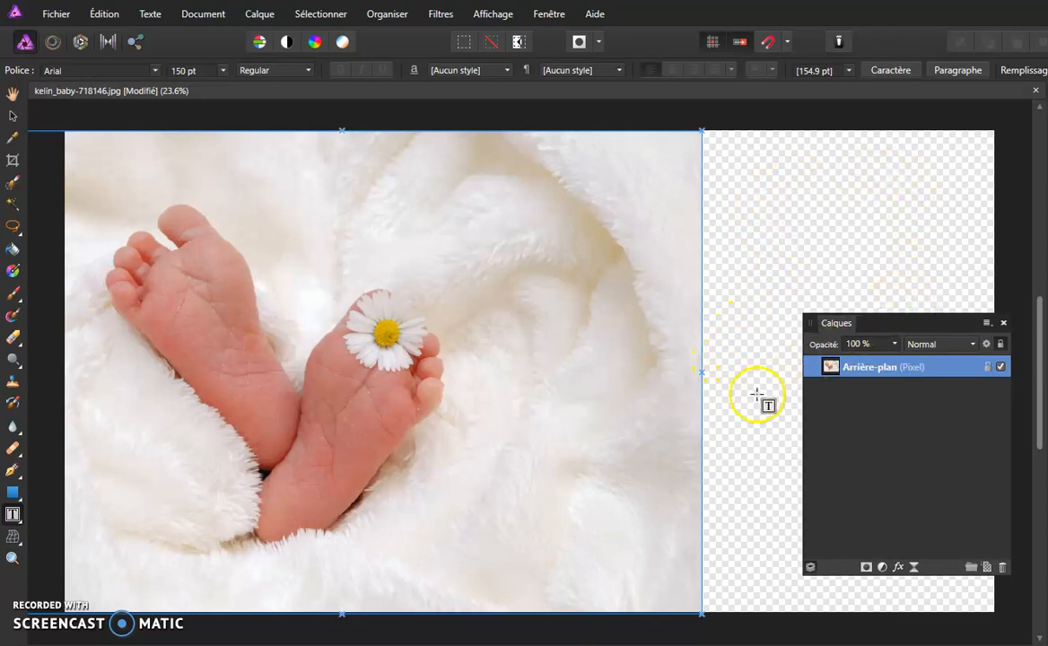
left_click(987, 568)
left_click(986, 568)
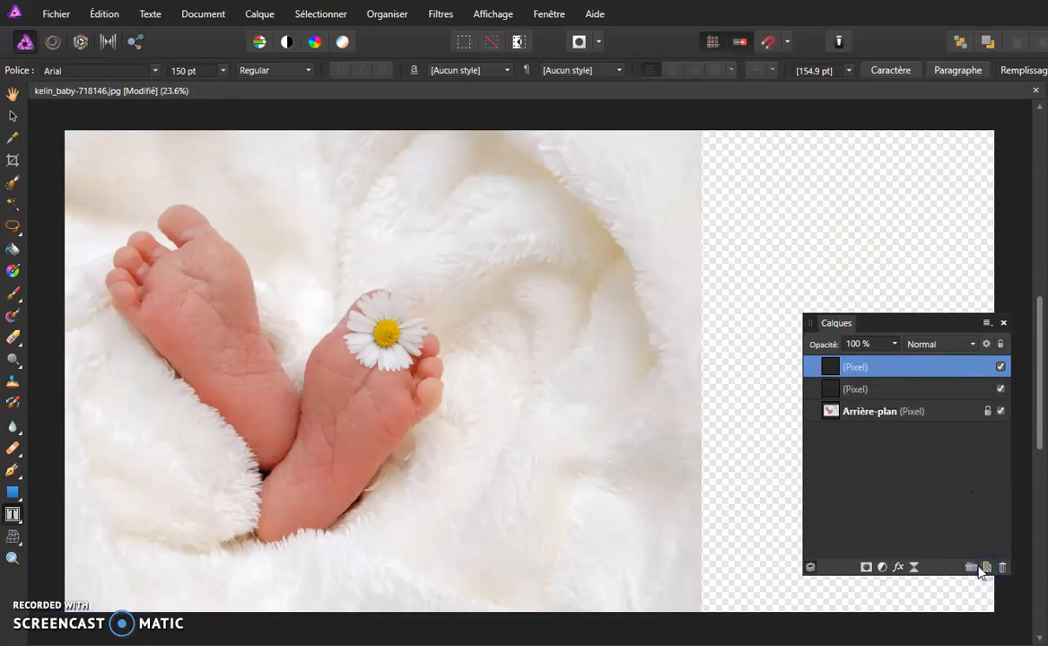
left_click(1003, 567)
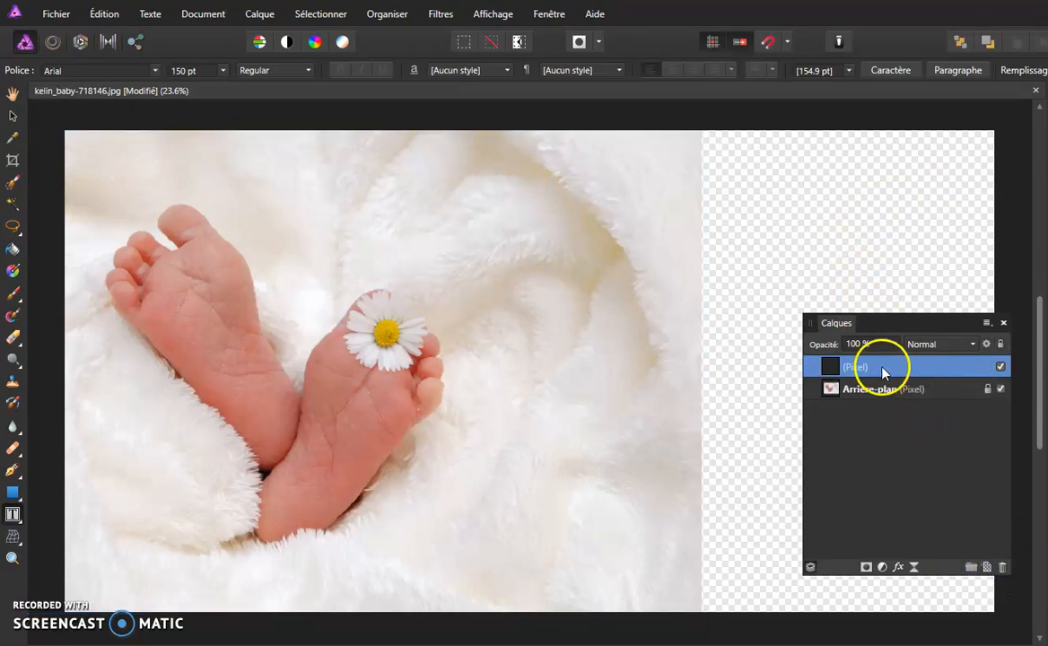
Fill the new pixel layer with a light pink custom colour, RGB 255, 223, 255, at 100 % opacity in Normal blend mode.
left_click(105, 16)
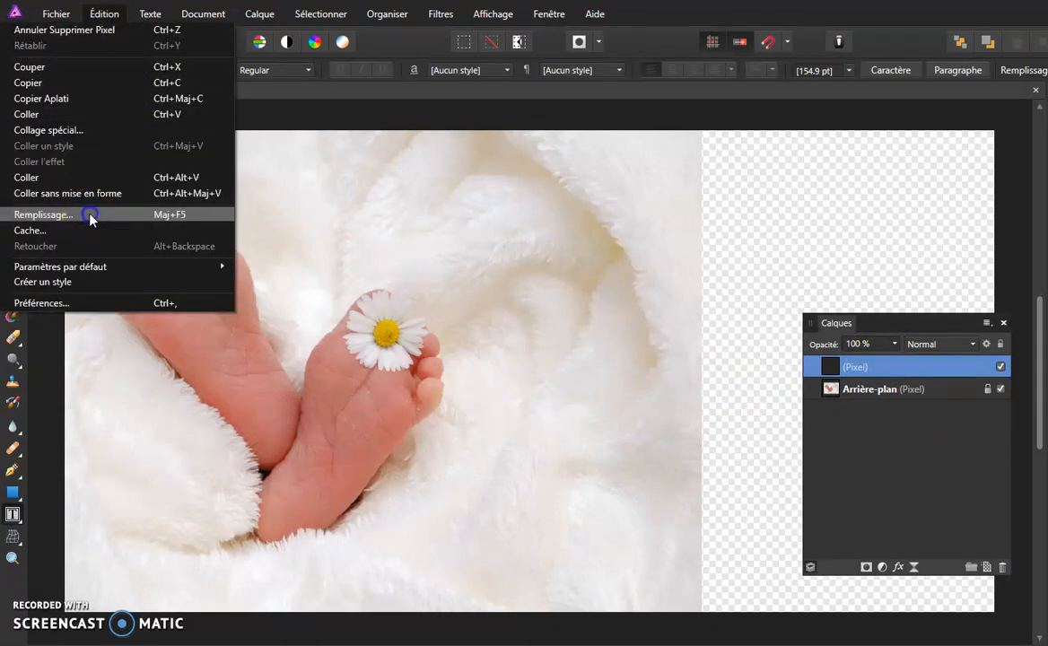
left_click(53, 215)
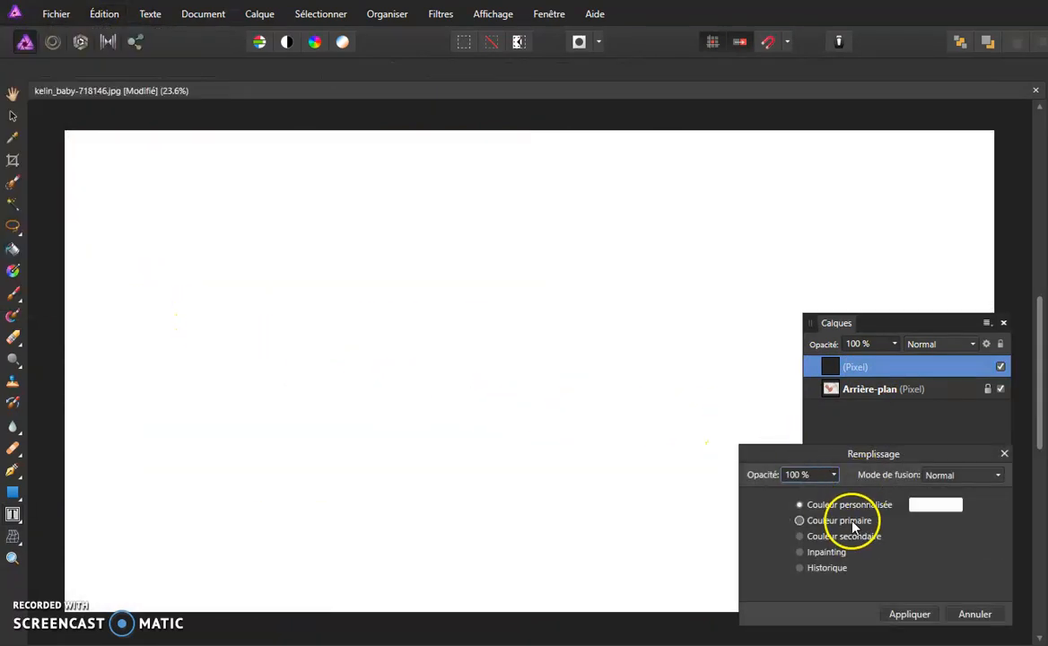
left_click(849, 523)
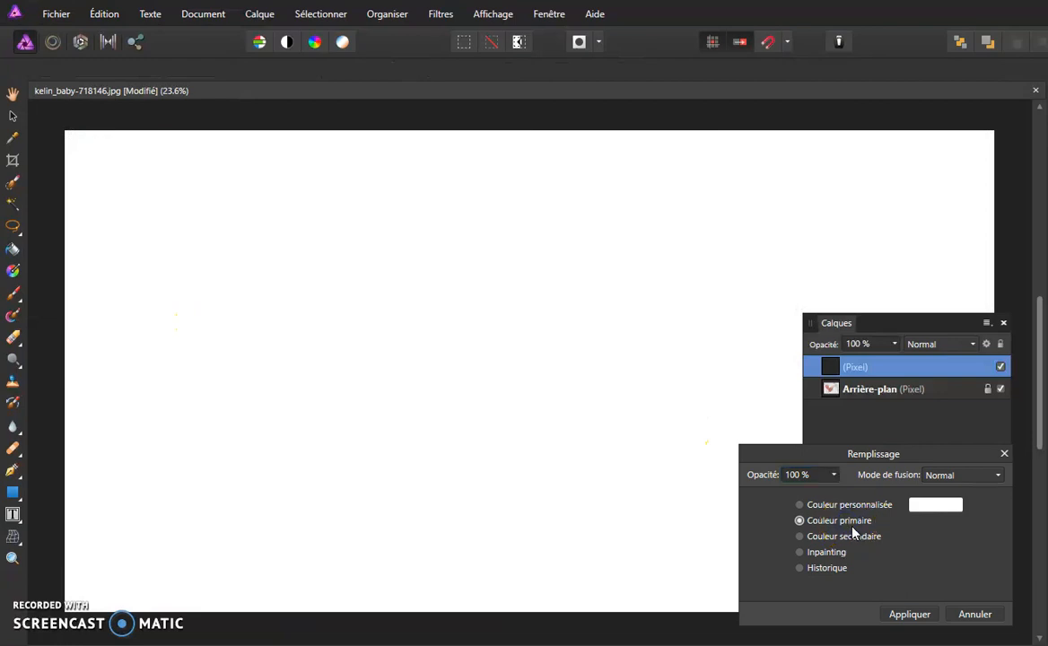
left_click(922, 508)
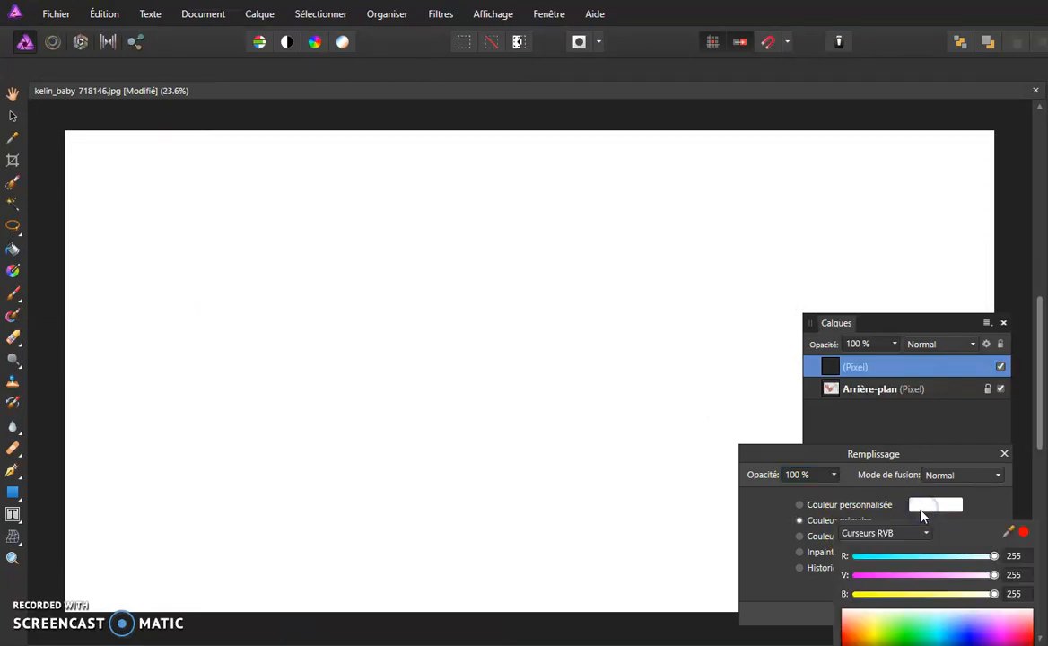
left_click_drag(949, 578, 978, 579)
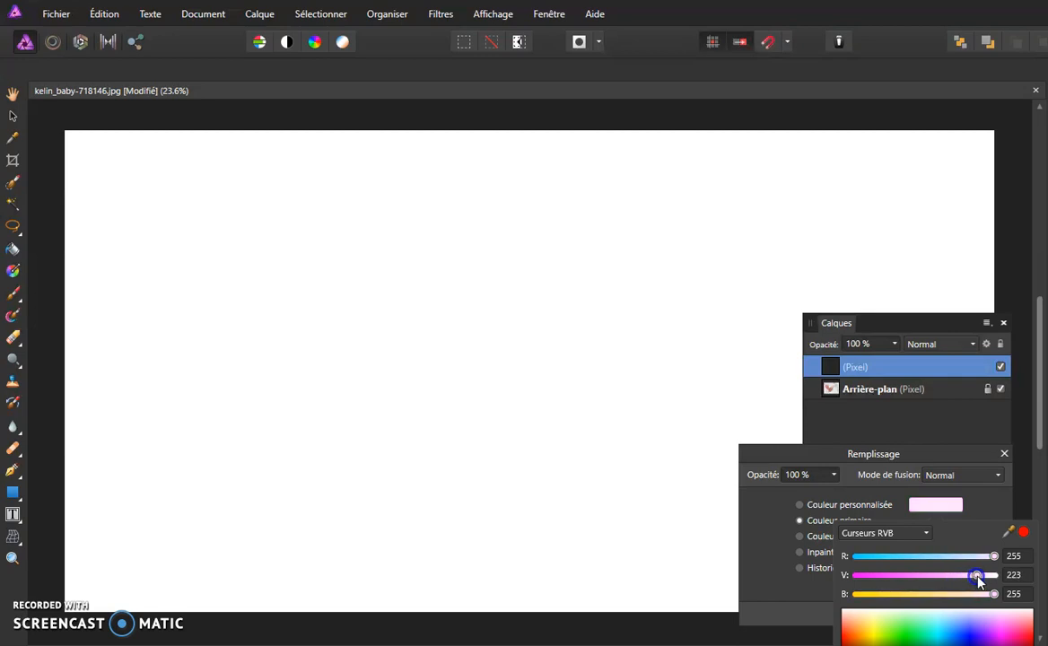
left_click(941, 505)
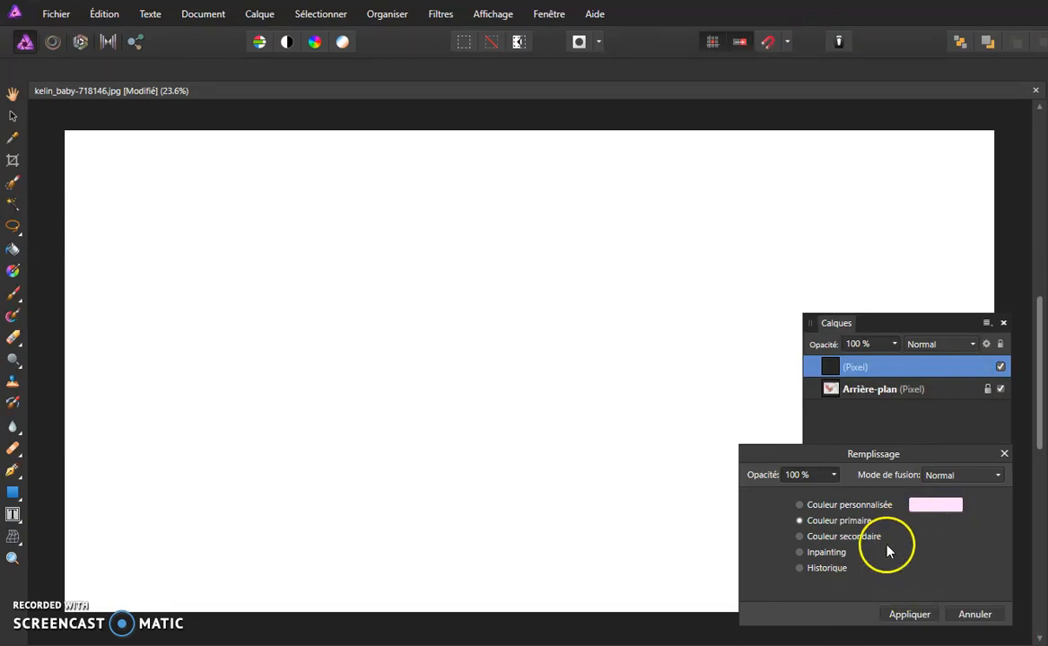
left_click(799, 504)
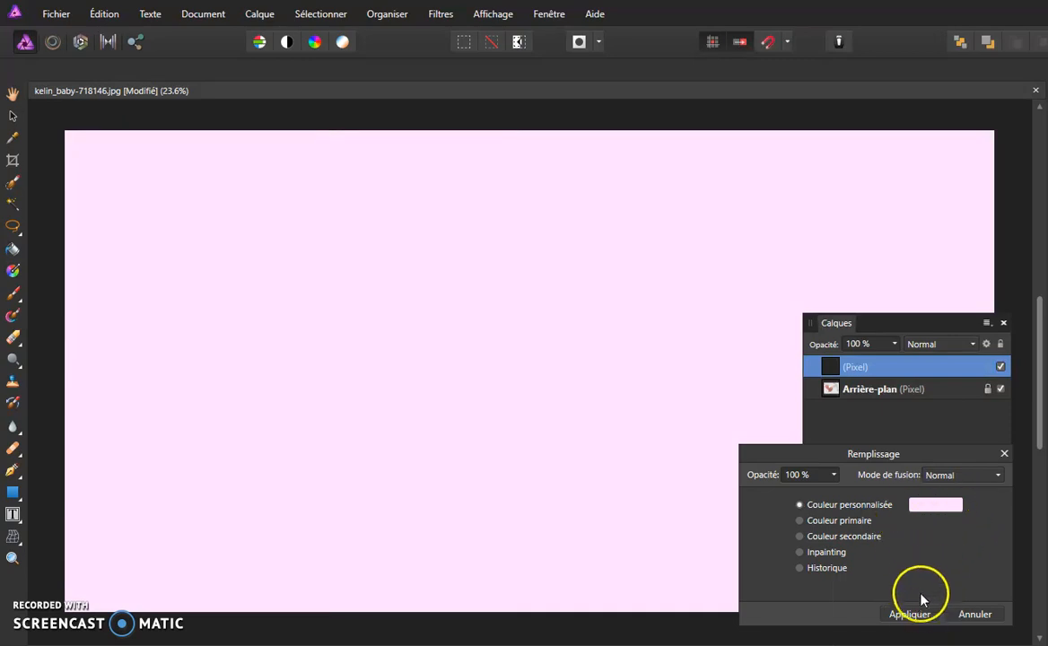
left_click(909, 614)
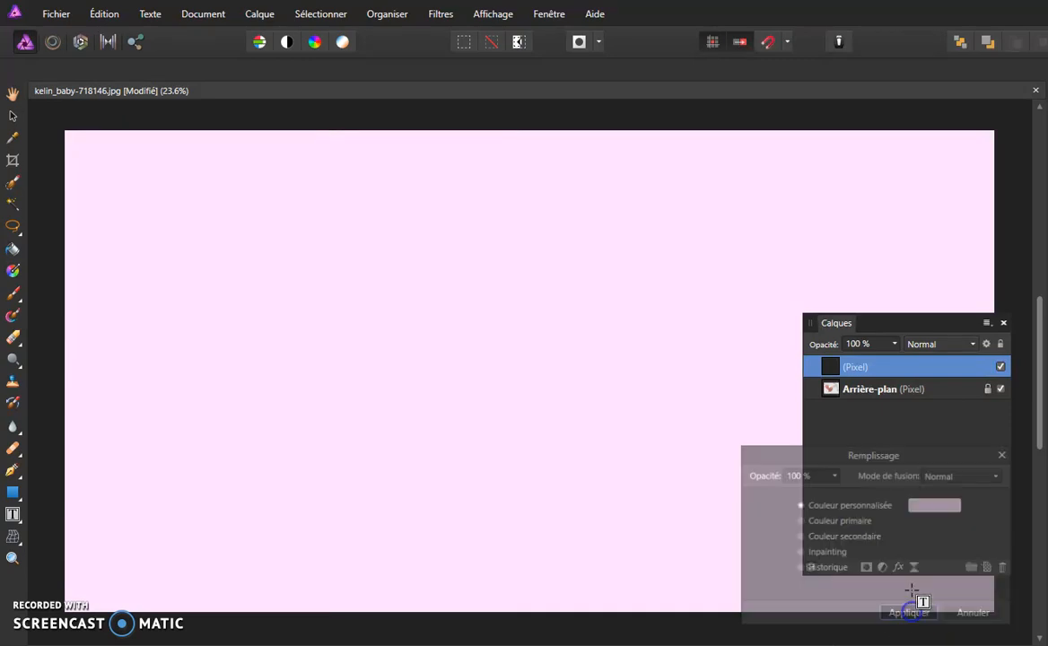
Place the pink pixel layer beneath the Arrière-plan layer so the fill only covers the empty canvas area beside the photo.
double_click(902, 366)
key("Escape")
left_click_drag(835, 362, 833, 403)
left_click_drag(875, 325, 489, 479)
Create a large artistic text object reading "Faire" near the top of the photo and select all its text.
left_click(13, 515)
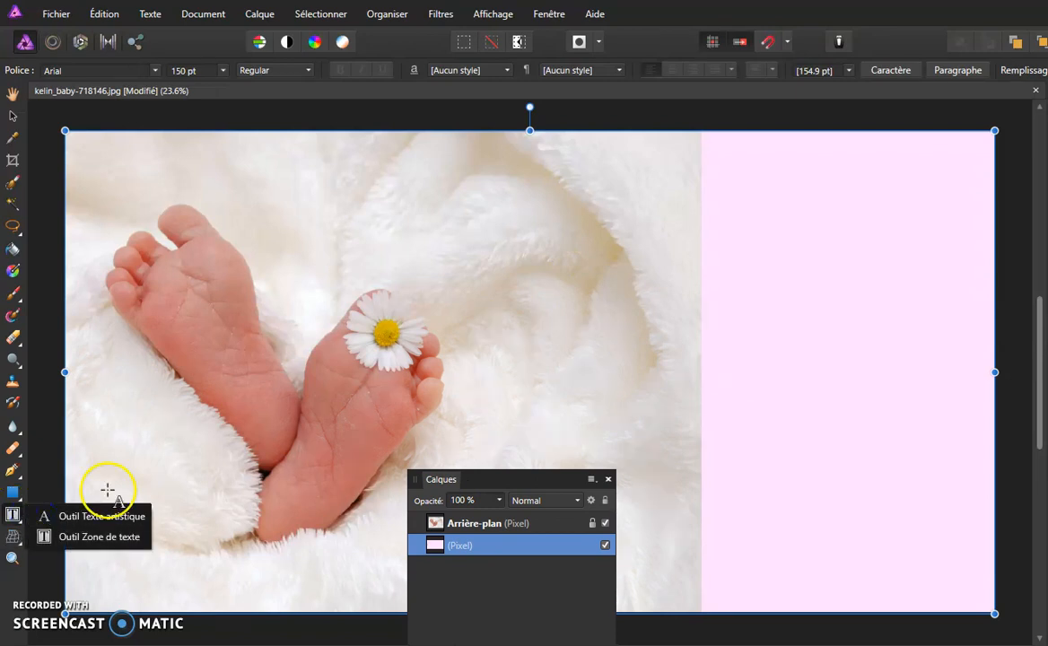
left_click(99, 516)
left_click(370, 195)
left_click(399, 173)
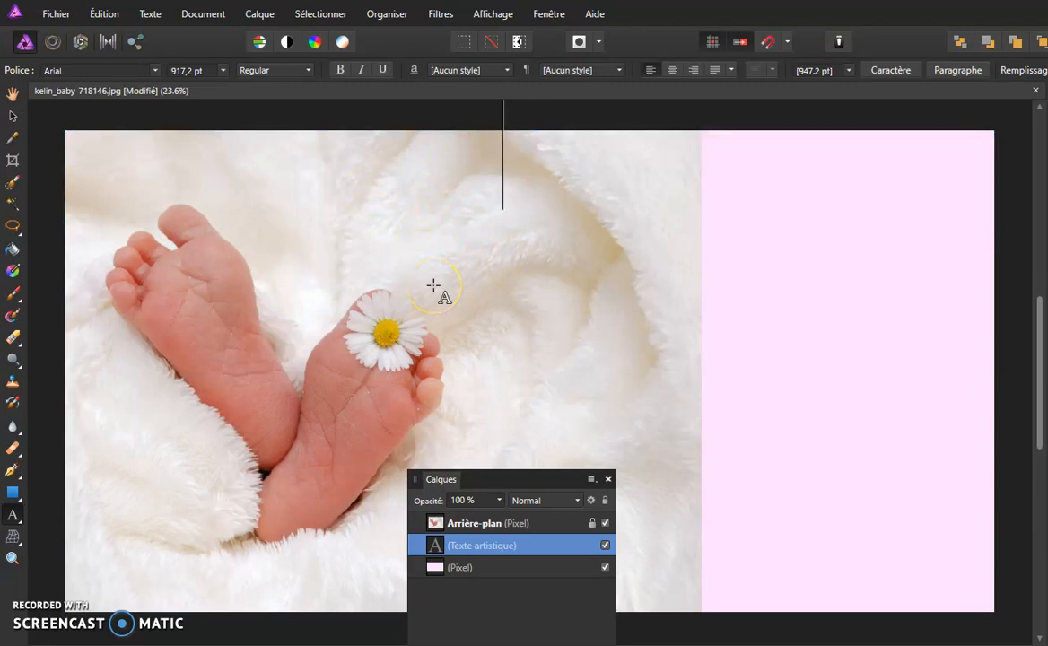
type("Fia")
key("ctrl+a")
type("Faire")
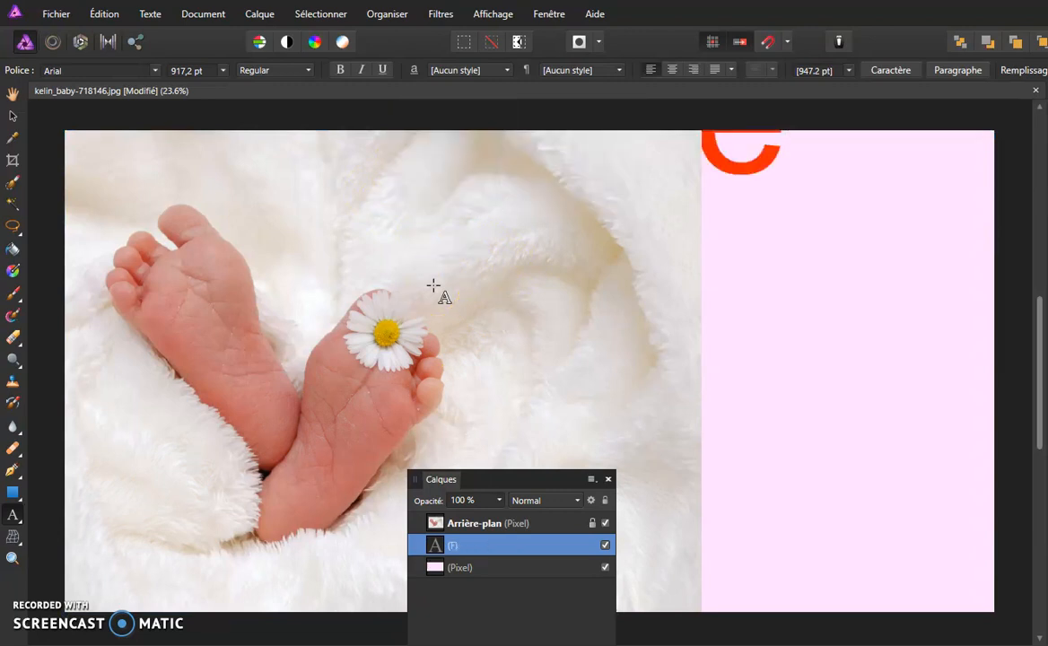
key("ctrl+a")
Bring the "Faire" text layer above the Arrière-plan layer and move the text down until it lies fully inside the canvas.
left_click(475, 483)
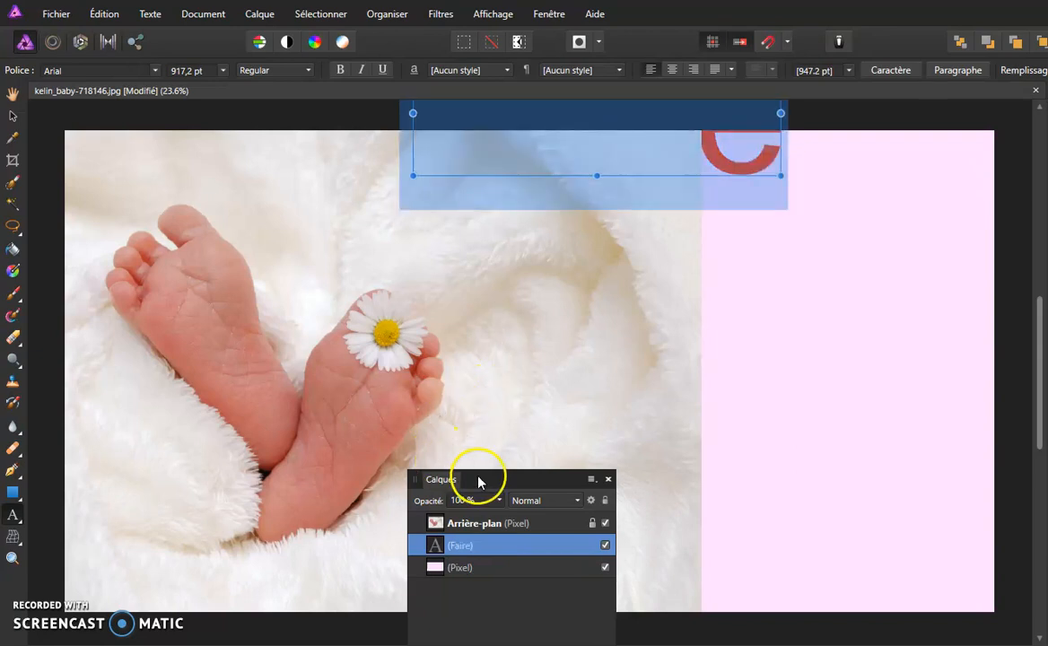
left_click_drag(498, 482, 501, 355)
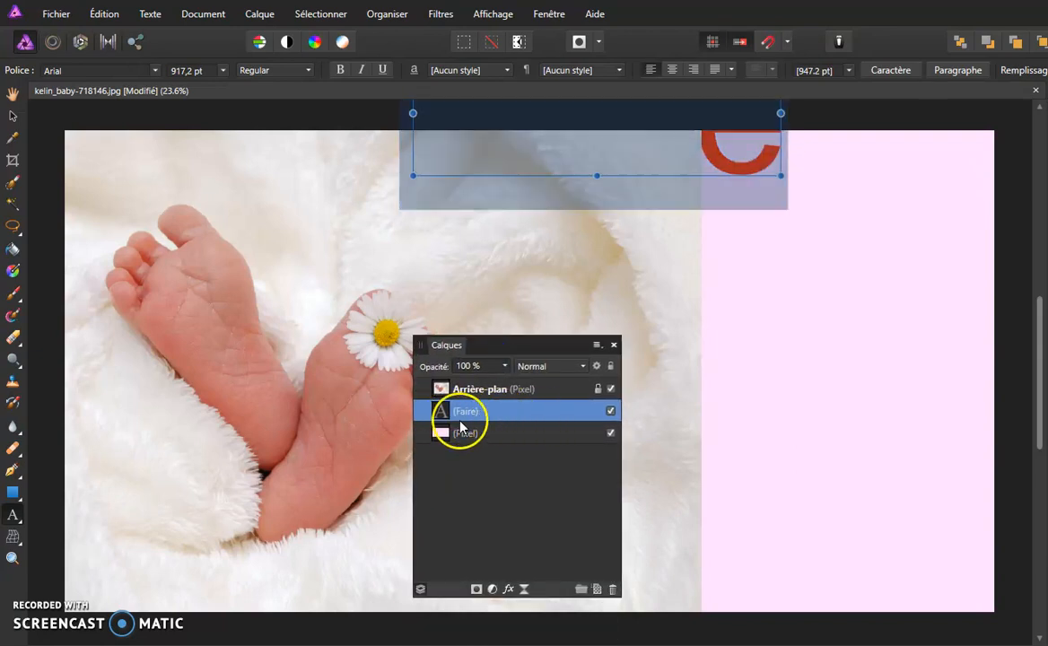
left_click_drag(493, 416, 496, 386)
left_click_drag(524, 347, 532, 404)
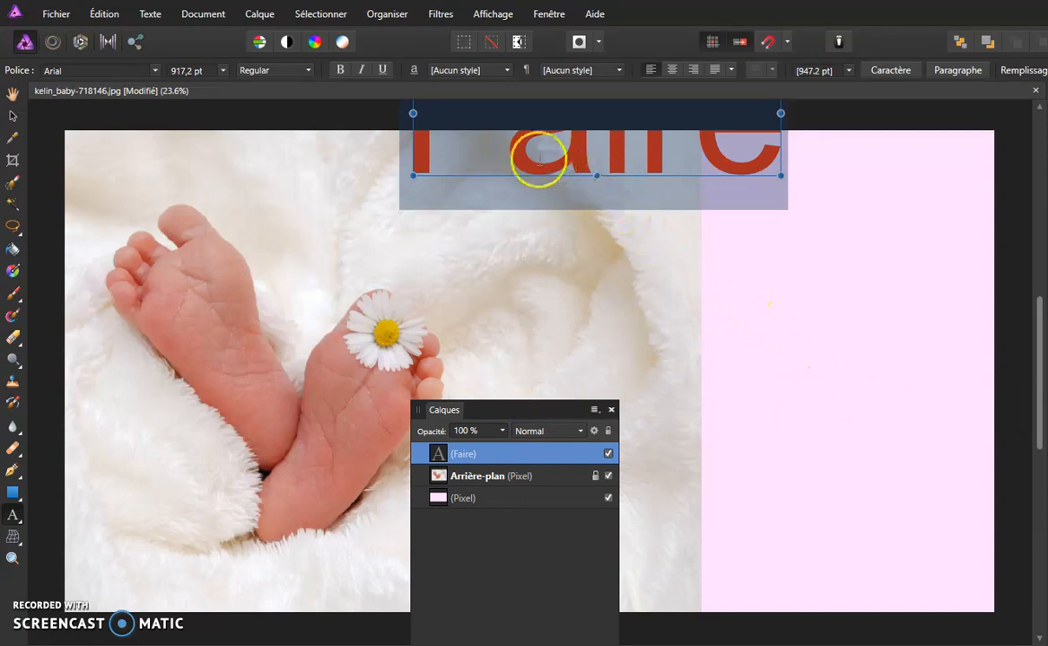
left_click(13, 114)
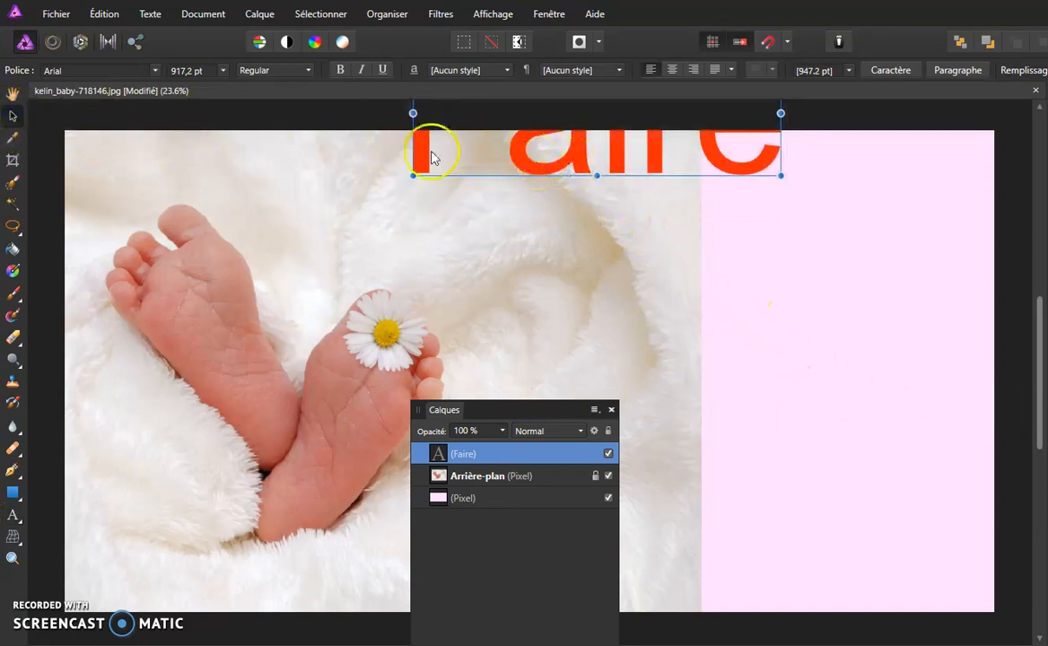
left_click_drag(579, 162, 552, 267)
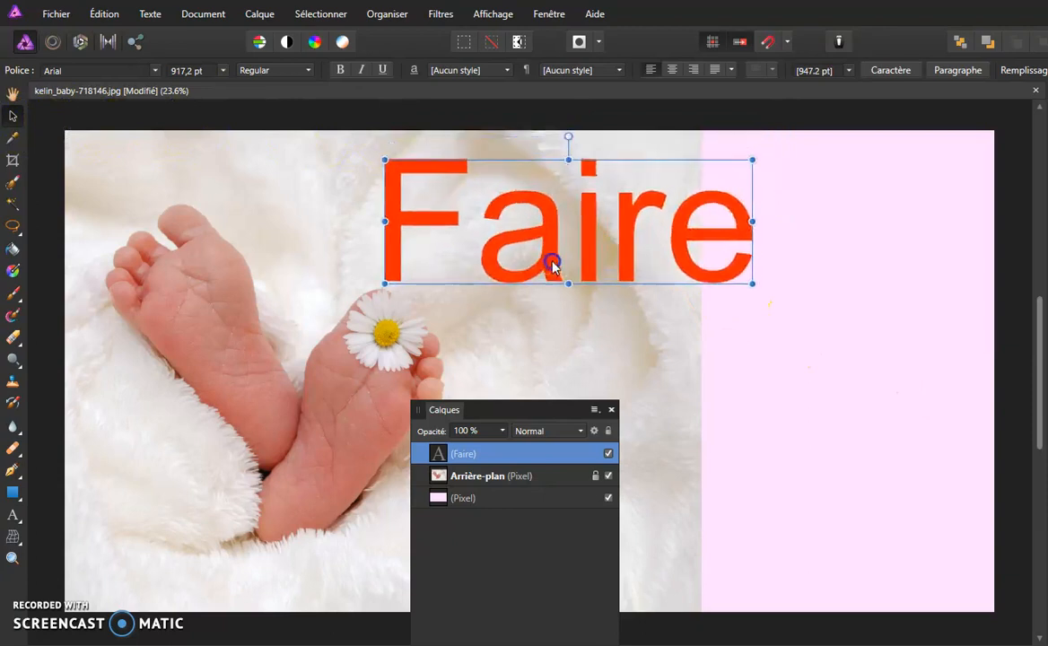
Extend the artistic text so it reads "Faire-Part" and select the whole text.
left_click(14, 515)
left_click(744, 227)
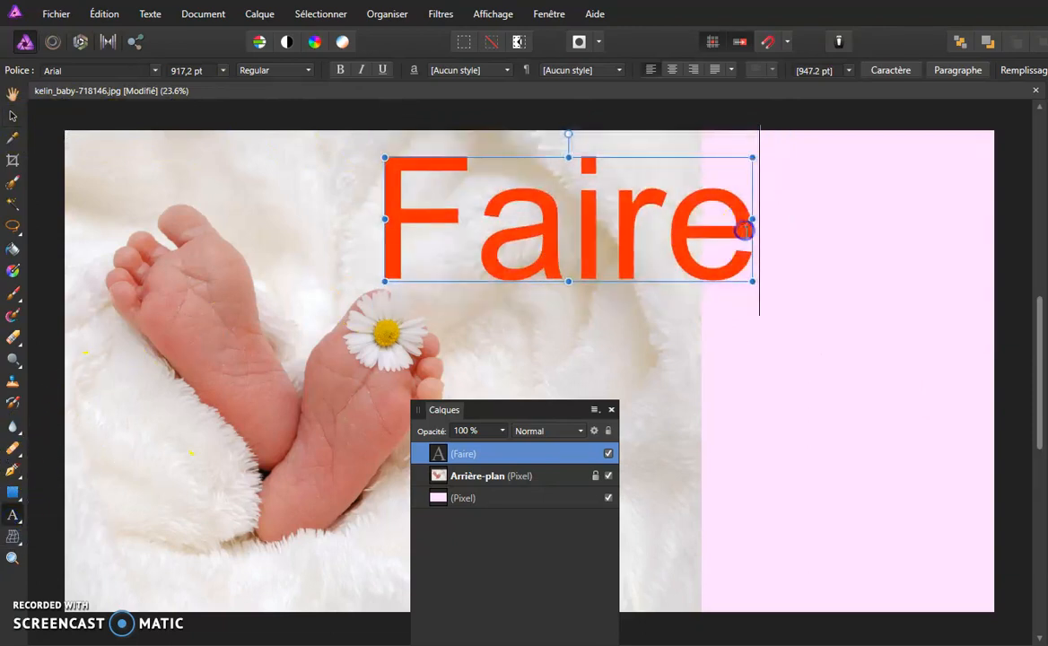
left_click_drag(695, 231, 480, 225)
left_click_drag(577, 228, 731, 231)
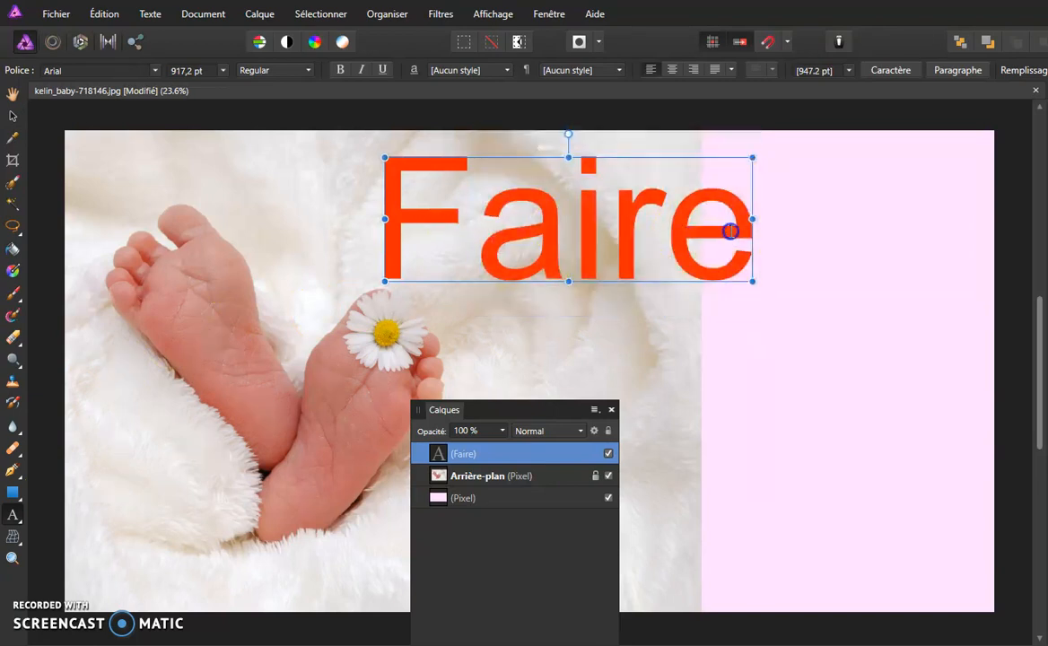
type("-")
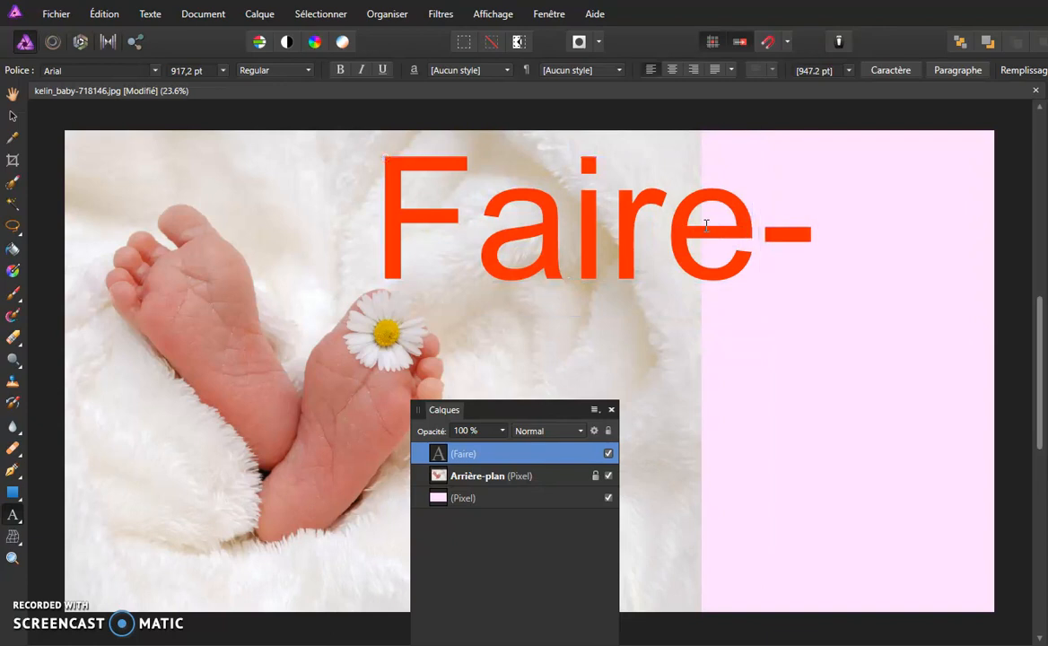
type("Pa")
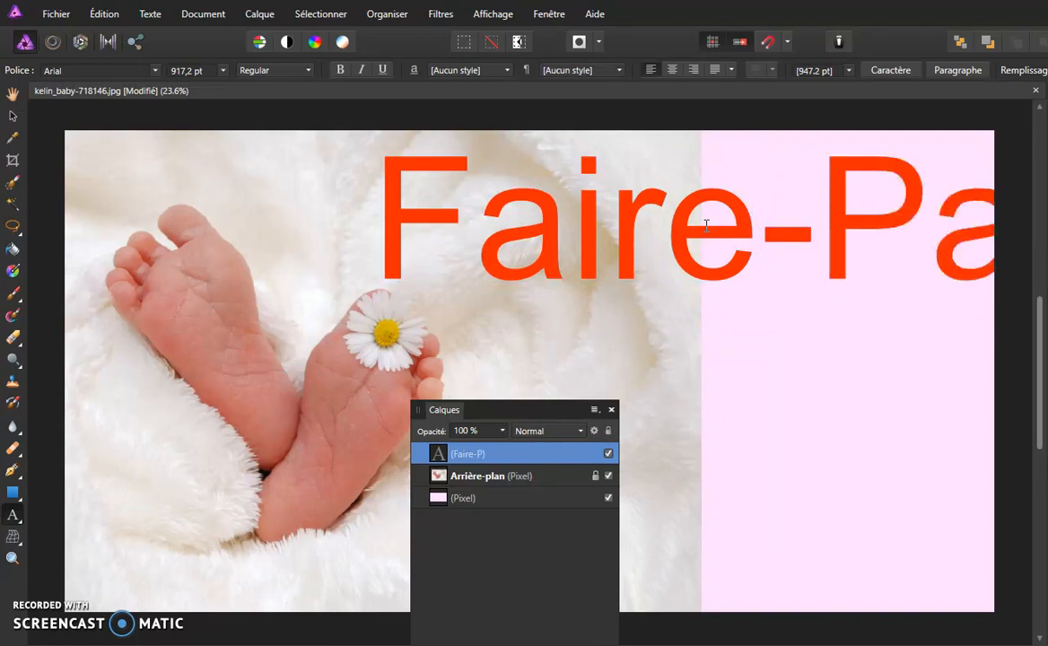
type("rt")
key("ctrl+a")
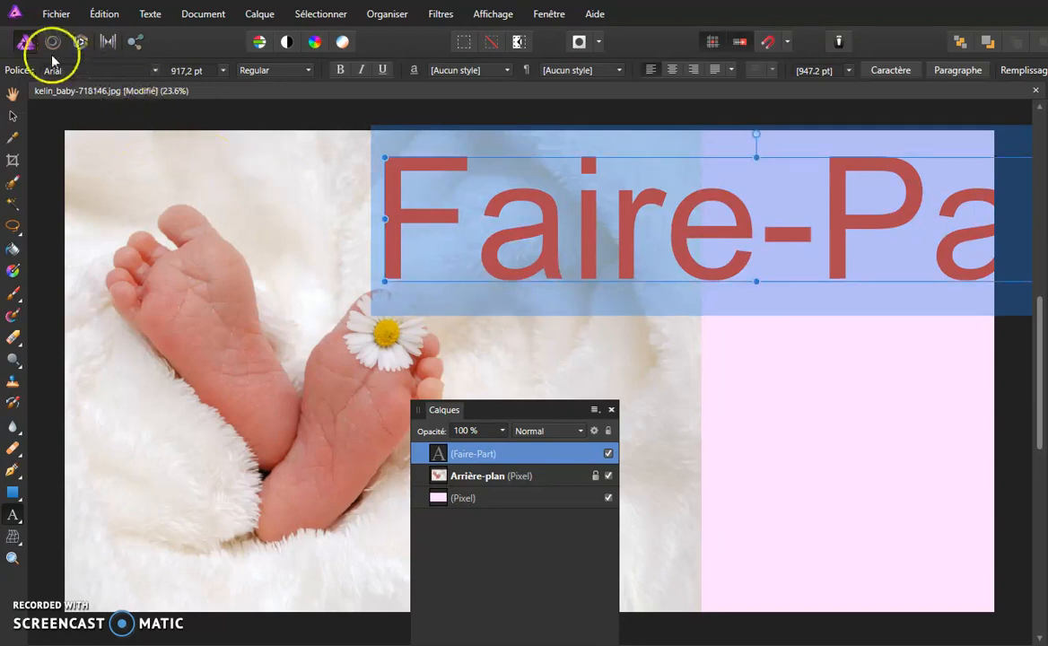
Reduce the selected "Faire-Part" title to a font size of 180 pt, keeping the Arial font.
left_click(156, 71)
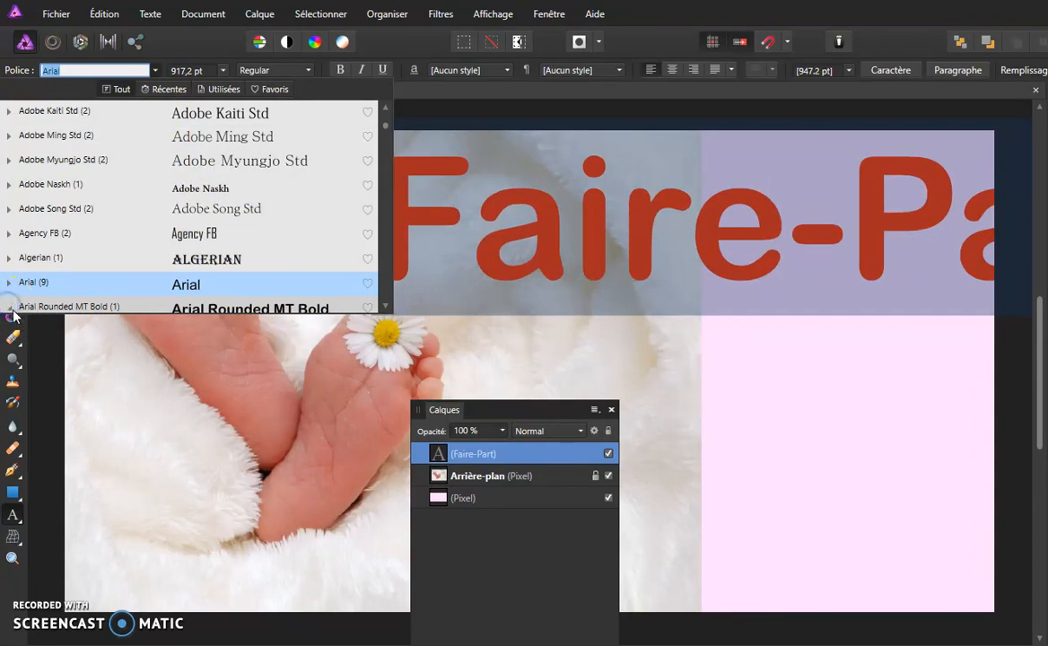
left_click(222, 71)
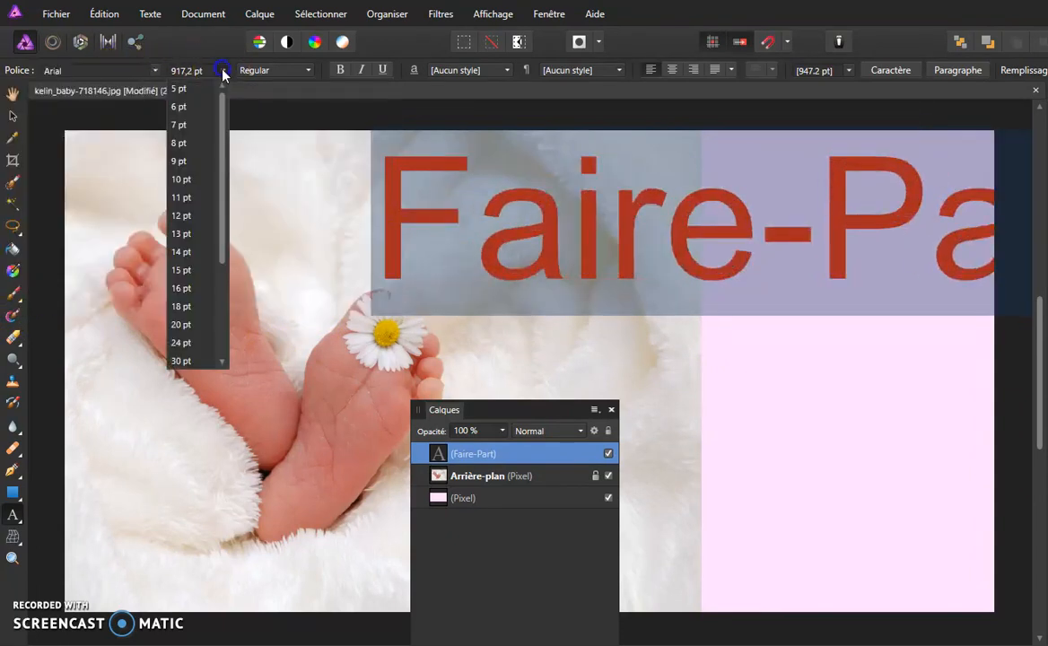
left_click_drag(223, 230, 222, 333)
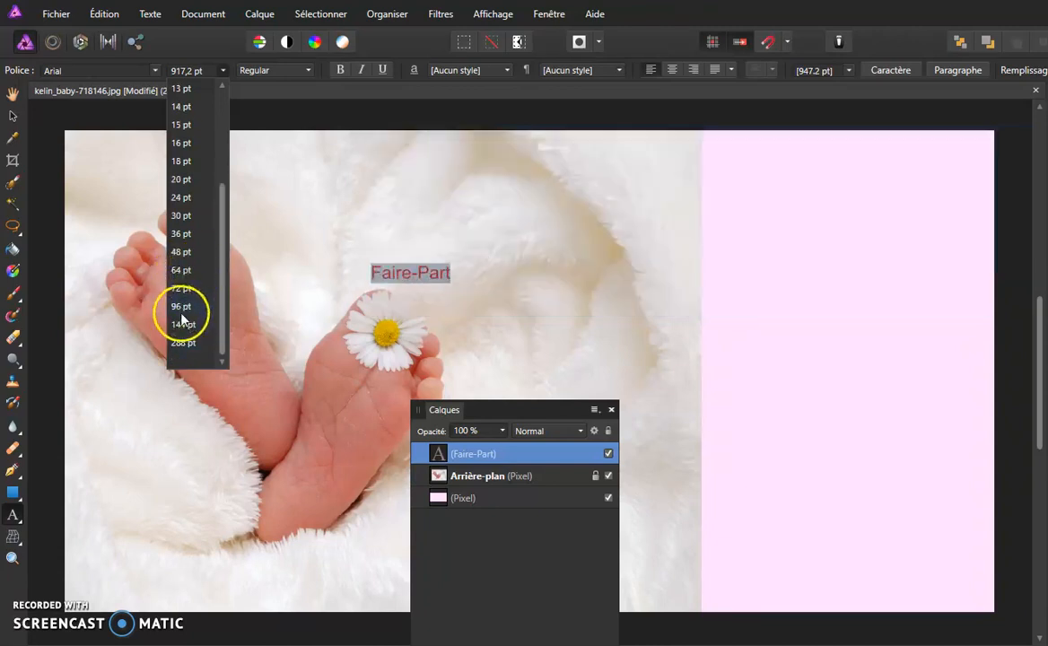
left_click(186, 324)
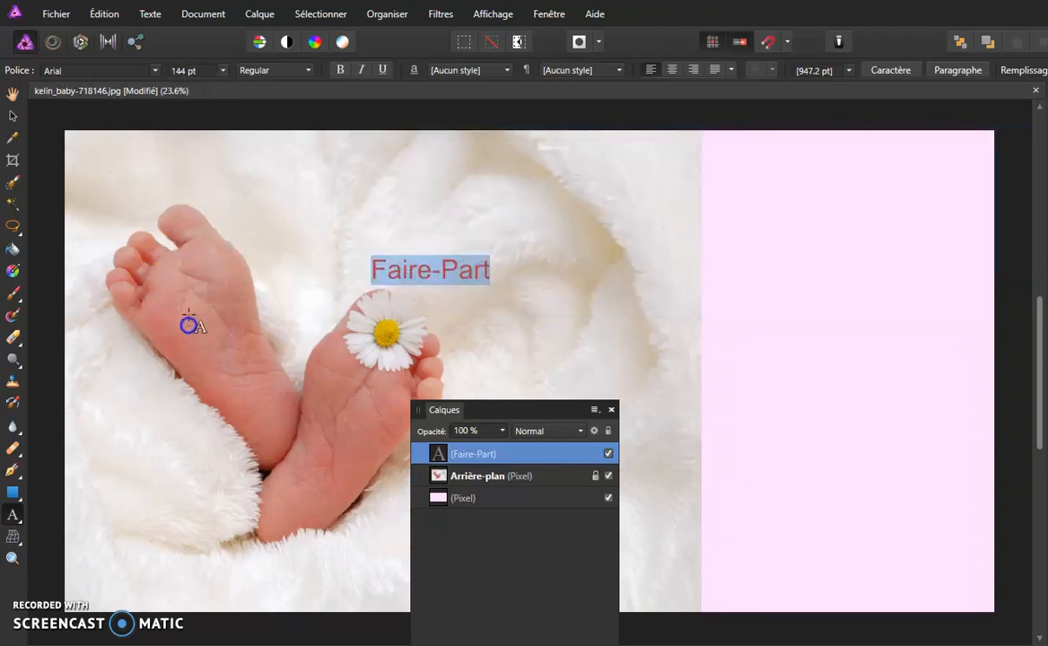
left_click(201, 72)
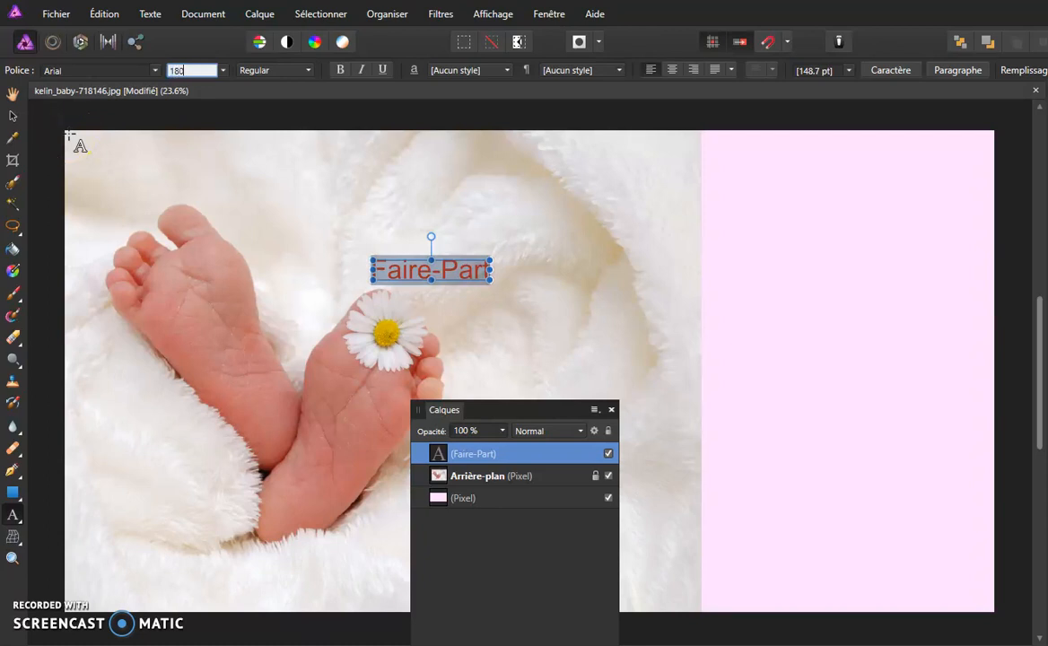
key("Return")
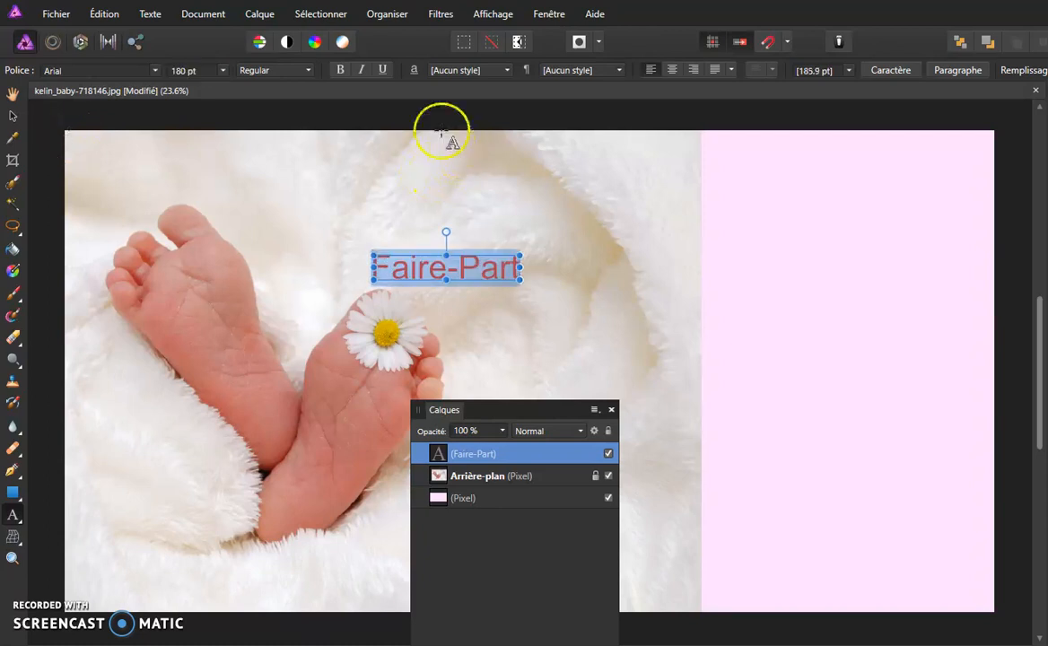
Examine the font styles available for the title and its character and paragraph formatting settings.
left_click(282, 71)
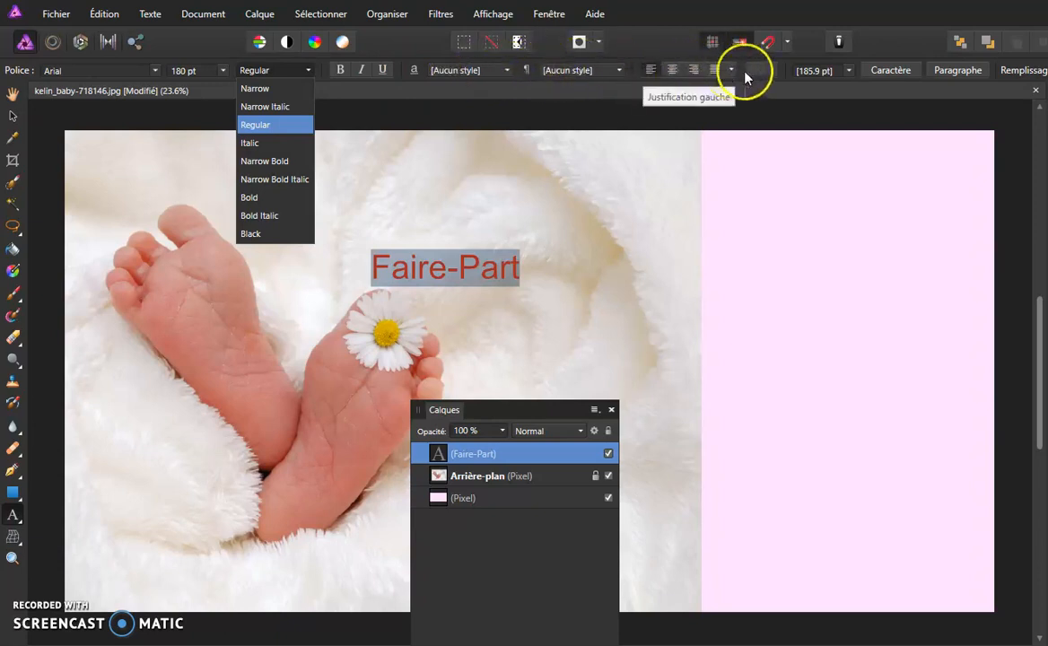
left_click(892, 74)
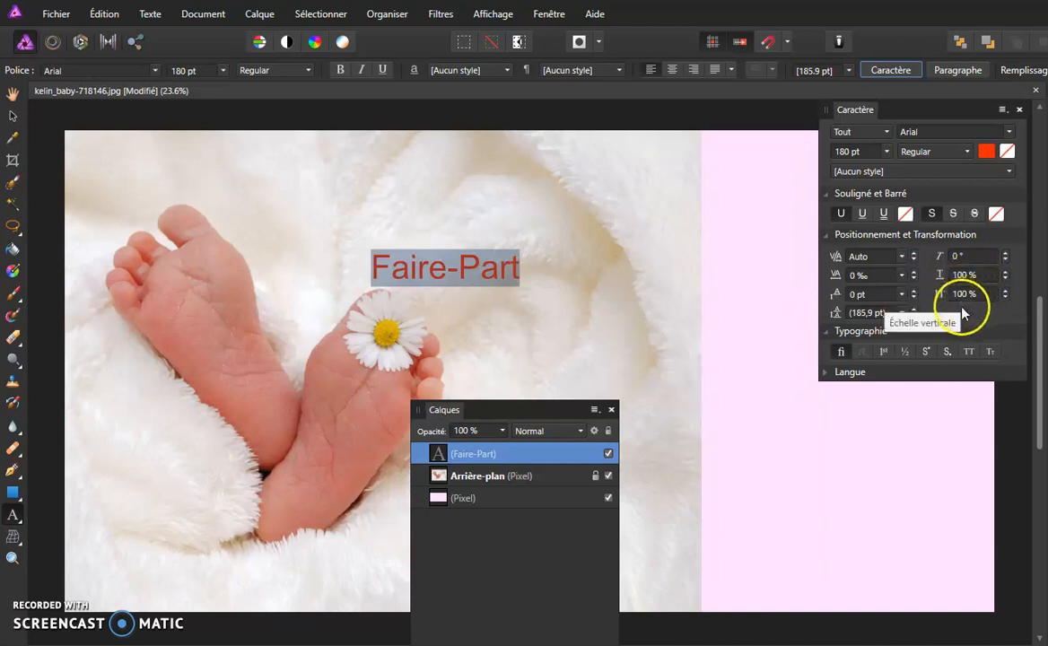
left_click(953, 69)
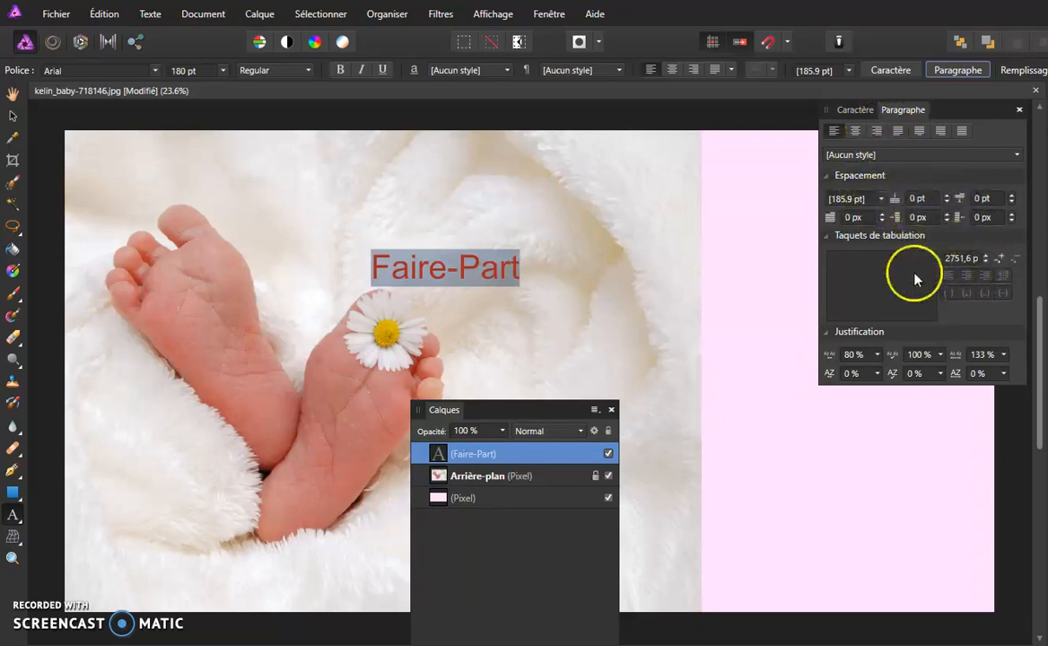
key("Escape")
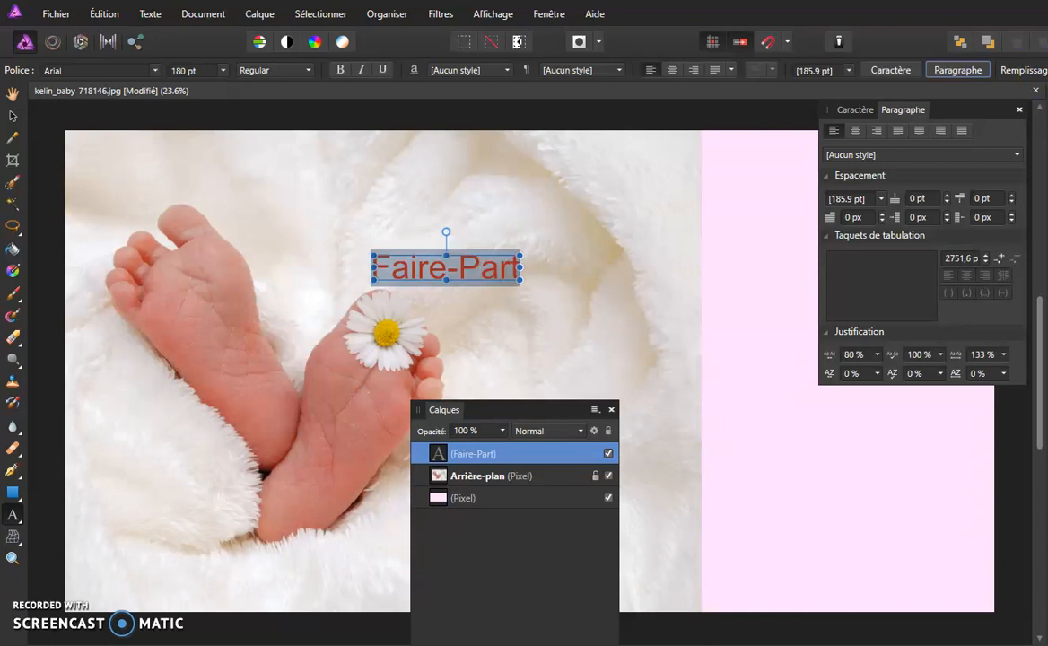
Recolour the "Faire-Part" title to a near-black tone and move it up close to the photo's top edge.
left_click(1046, 70)
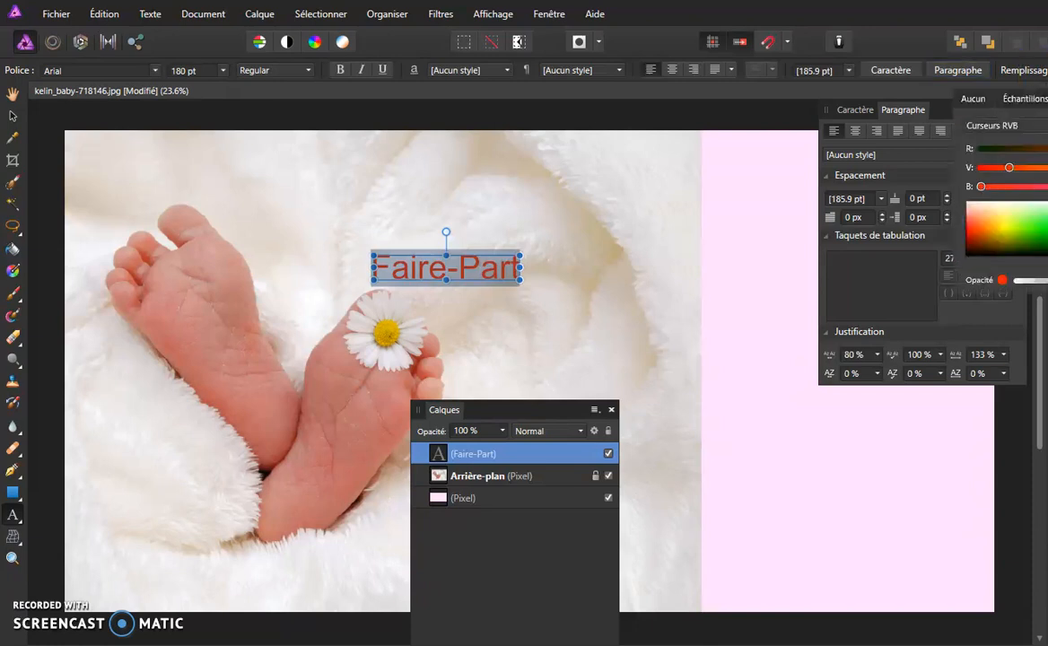
left_click(967, 258)
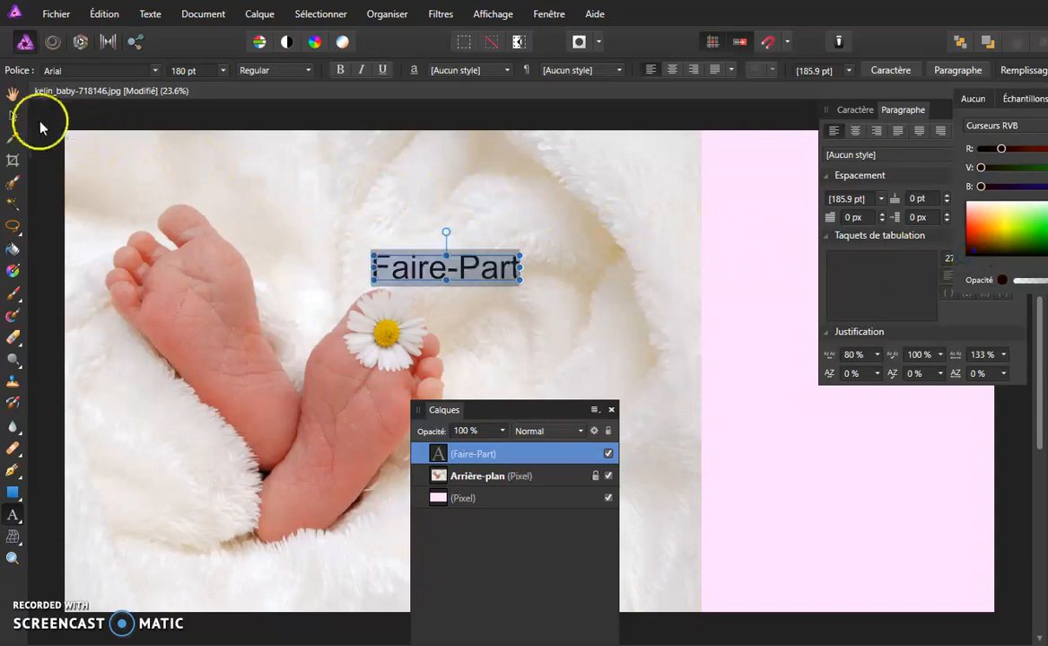
left_click(13, 115)
left_click_drag(464, 276, 472, 177)
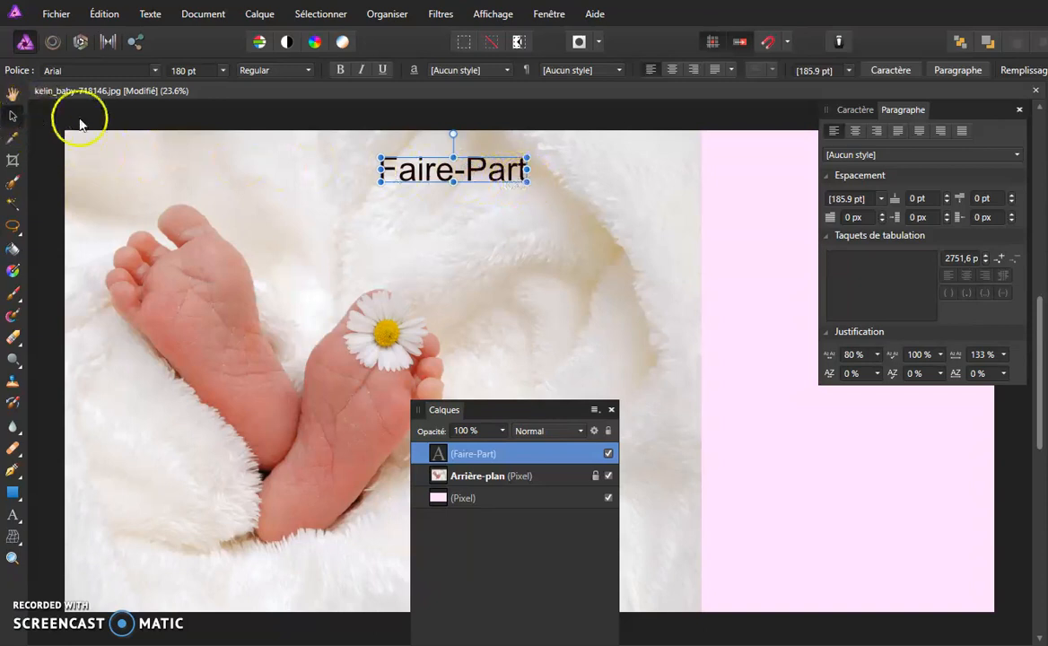
Enlarge the title freely to about 554 pt with slightly narrowed letters and tilt it a little counterclockwise.
left_click_drag(526, 179, 681, 230)
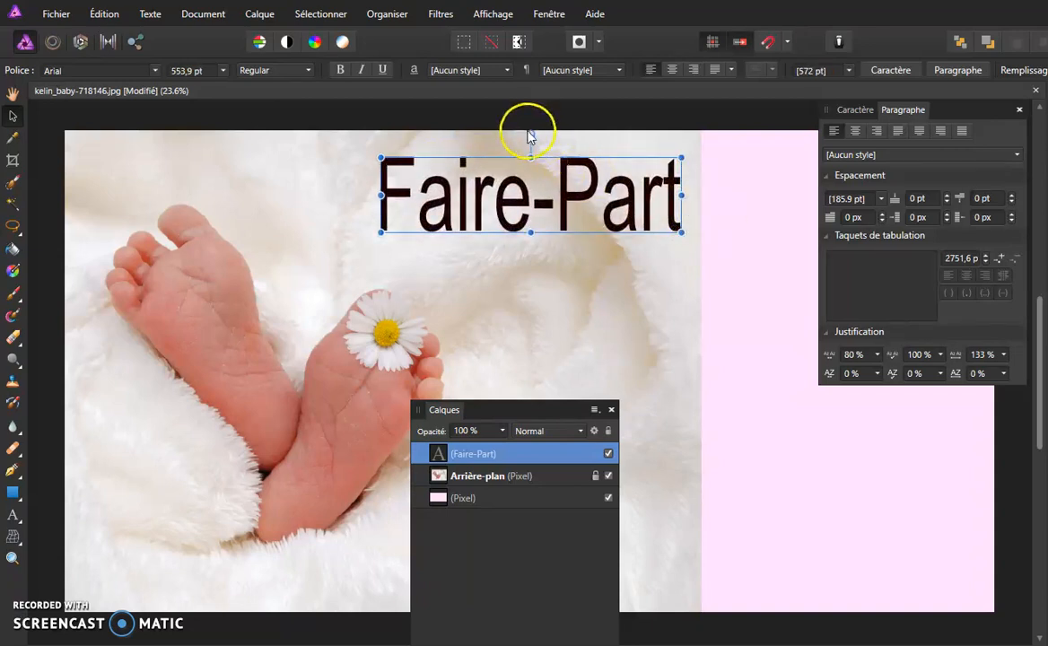
mouse_move(532, 134)
left_mouse_down()
mouse_move(505, 136)
mouse_move(559, 131)
mouse_move(534, 117)
left_mouse_up()
scroll(535, 118, "up", 2)
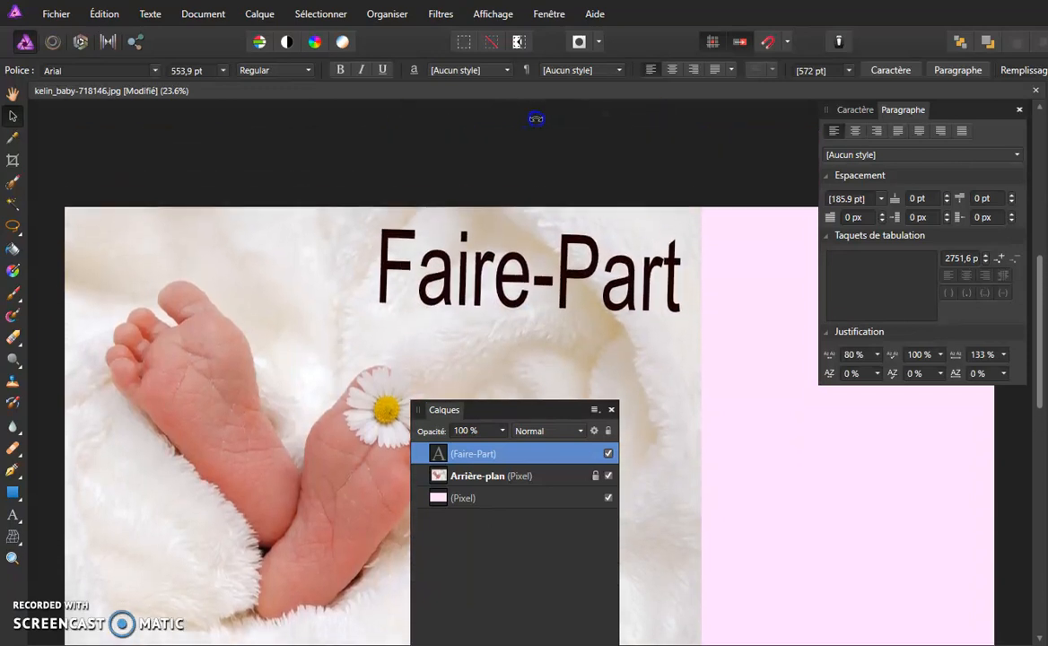
scroll(536, 118, "up", 1)
left_click(642, 238)
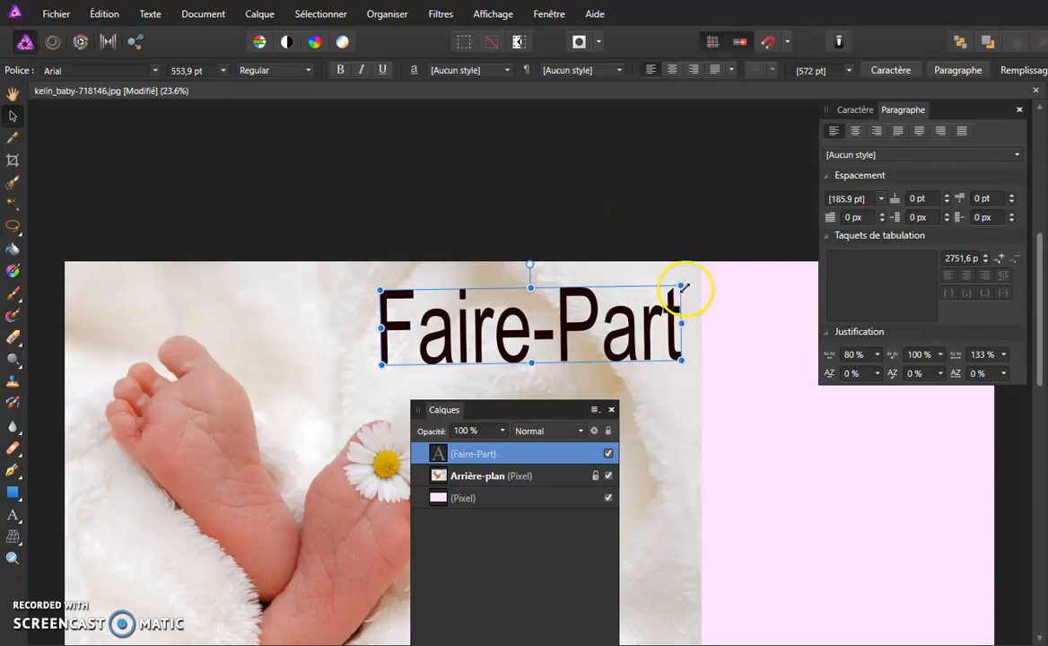
Stretch the title horizontally and shift it left within the photo, levelling its rotation to 0°.
left_click_drag(685, 322, 732, 326)
left_click_drag(599, 333, 514, 327)
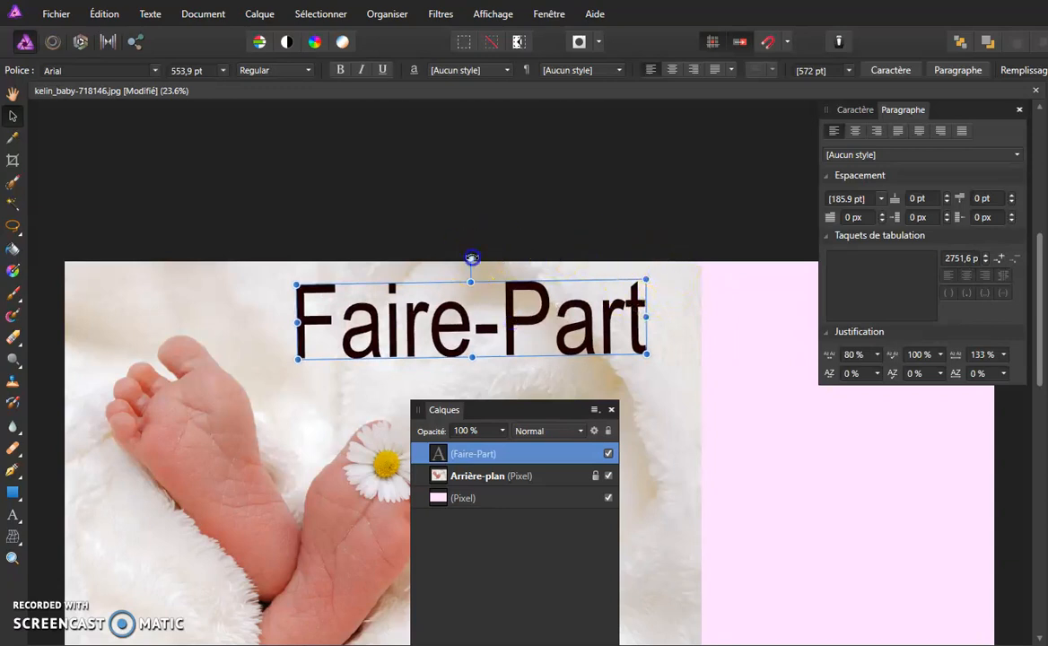
left_click_drag(472, 259, 475, 255)
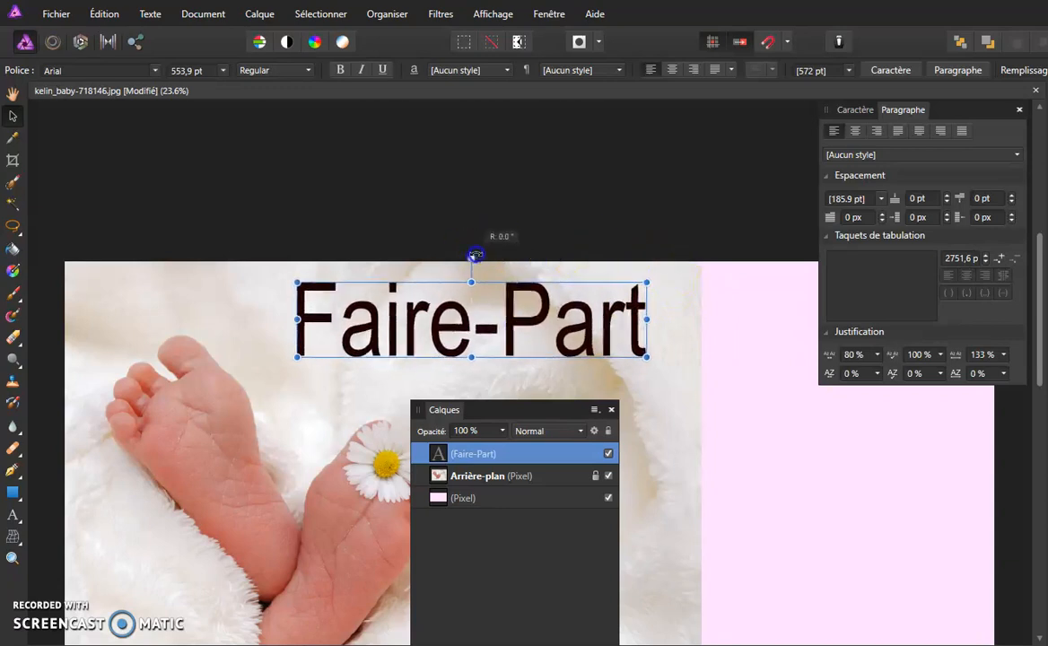
Set the title's font size to 288 pt and place it in the photo's upper corner beside the pink area.
left_click(222, 70)
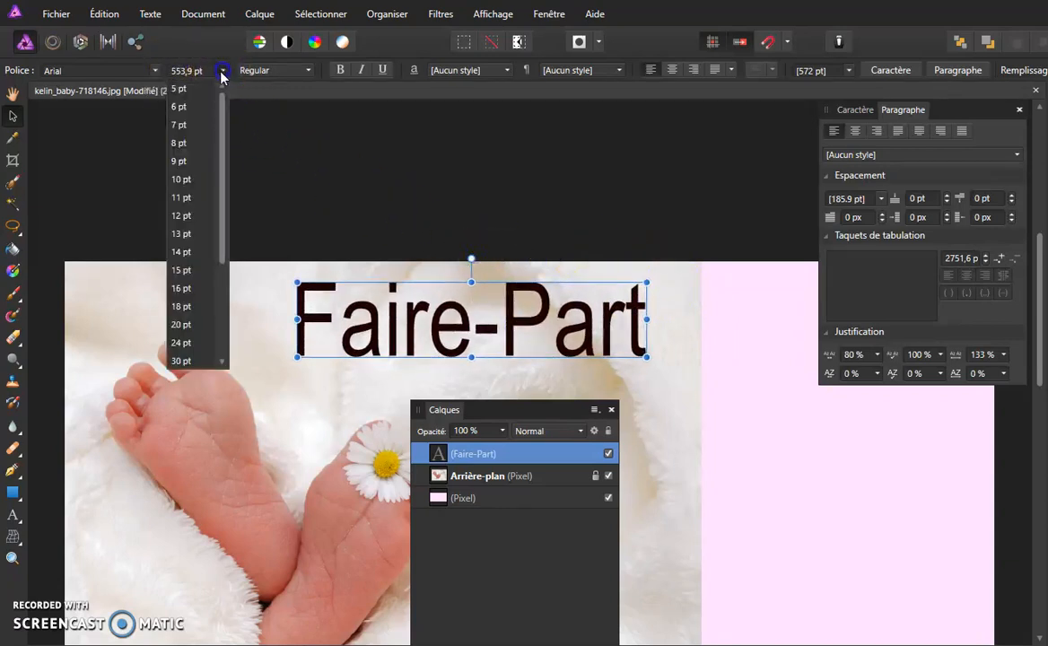
left_click(223, 254)
left_click_drag(222, 254, 219, 334)
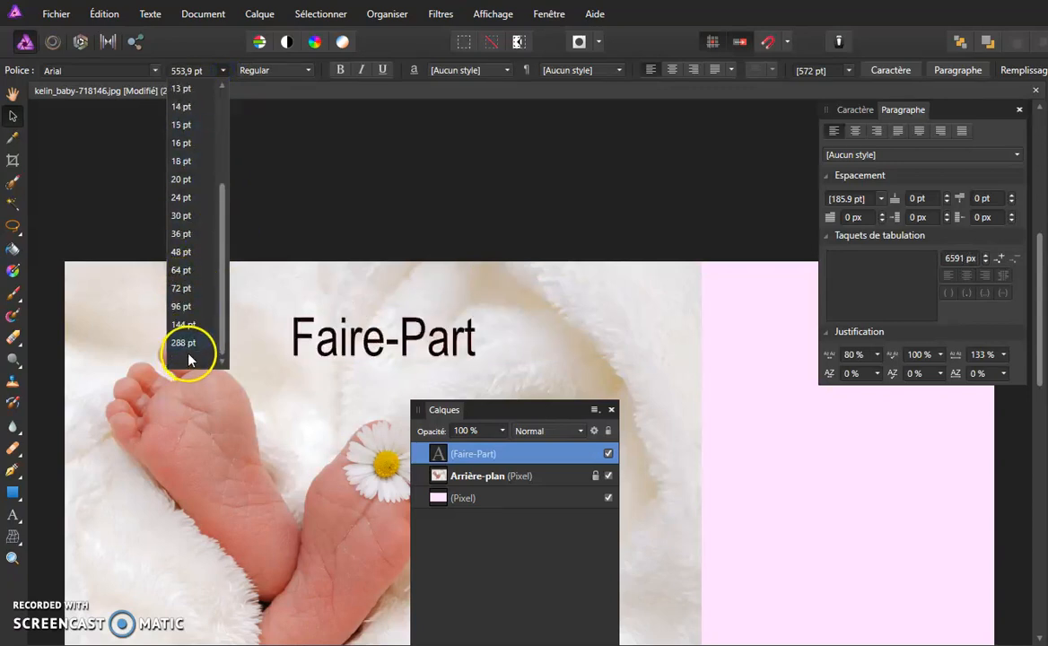
left_click(192, 350)
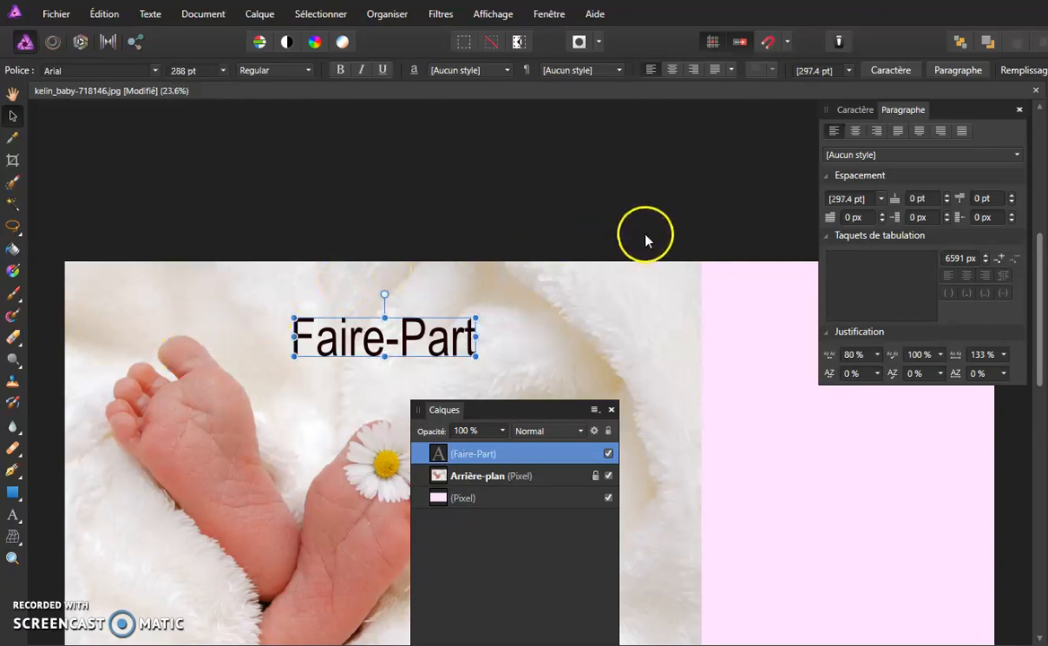
left_click_drag(407, 344, 619, 310)
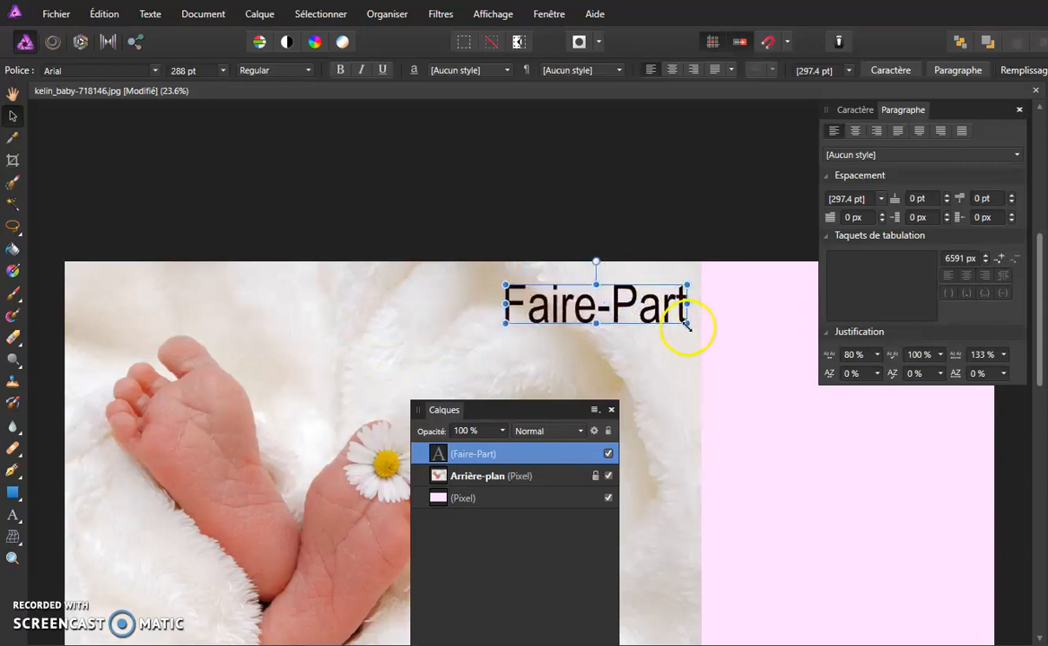
Create a tall text frame on the pink area and fill it with placeholder text beginning "dsq kljqsdjf lksjqqkdfj".
left_click_drag(764, 390, 526, 258)
left_click(17, 516)
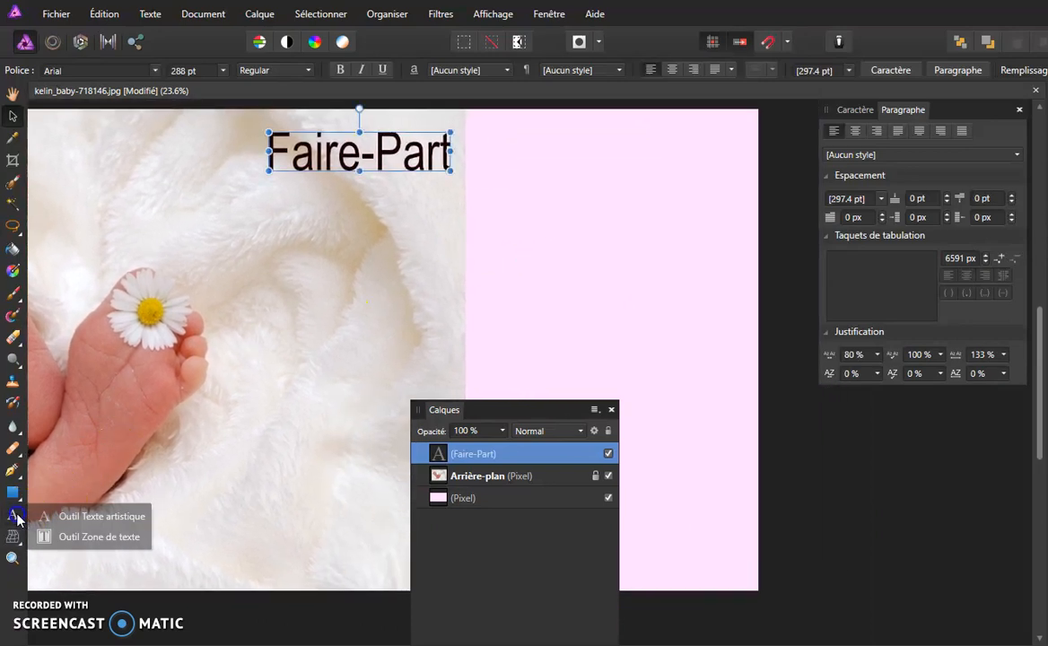
left_click_drag(21, 519, 66, 538)
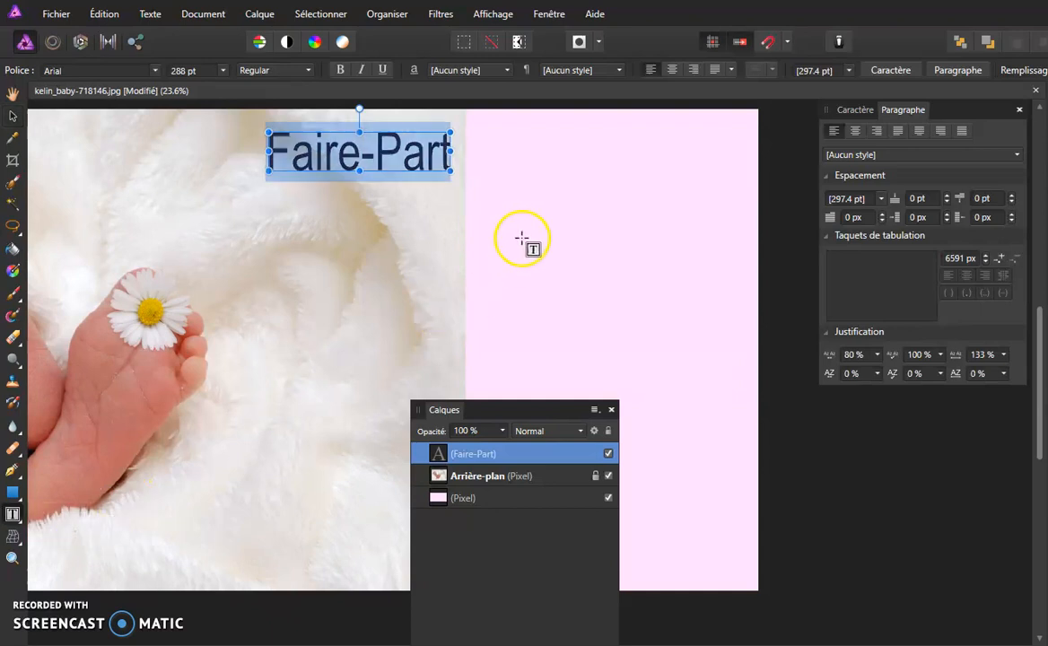
left_click_drag(510, 192, 730, 470)
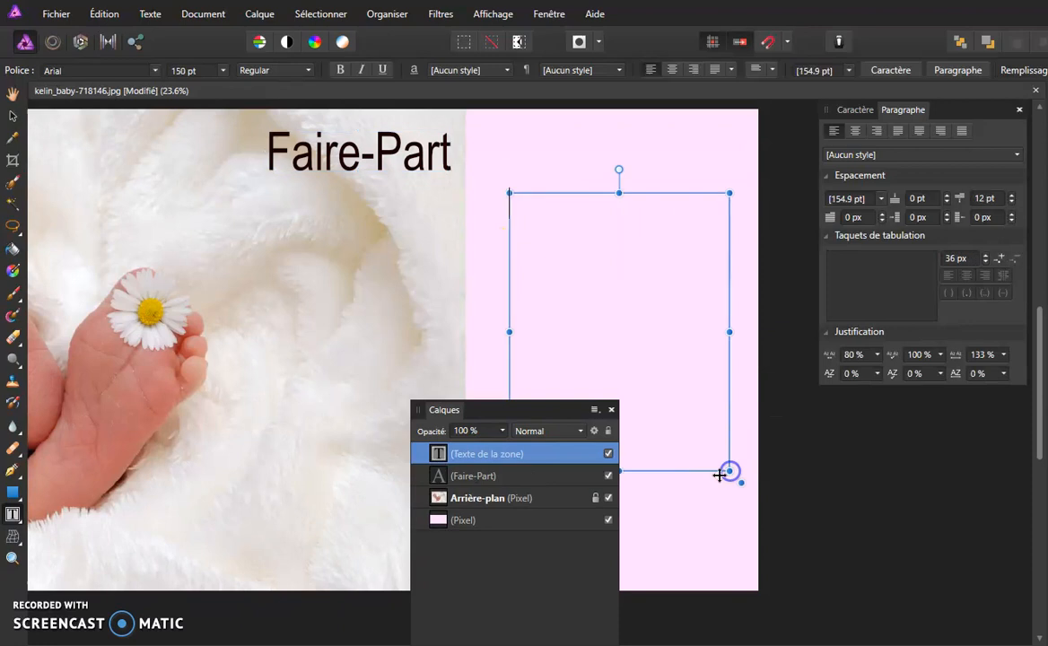
type("dsq kljqsdjf lksjqqkdfj lqsjfqjsdksfq kjfqjkdslqf jljqsqsdkjfqsjjdlqj ffjqsjfsljfsdk")
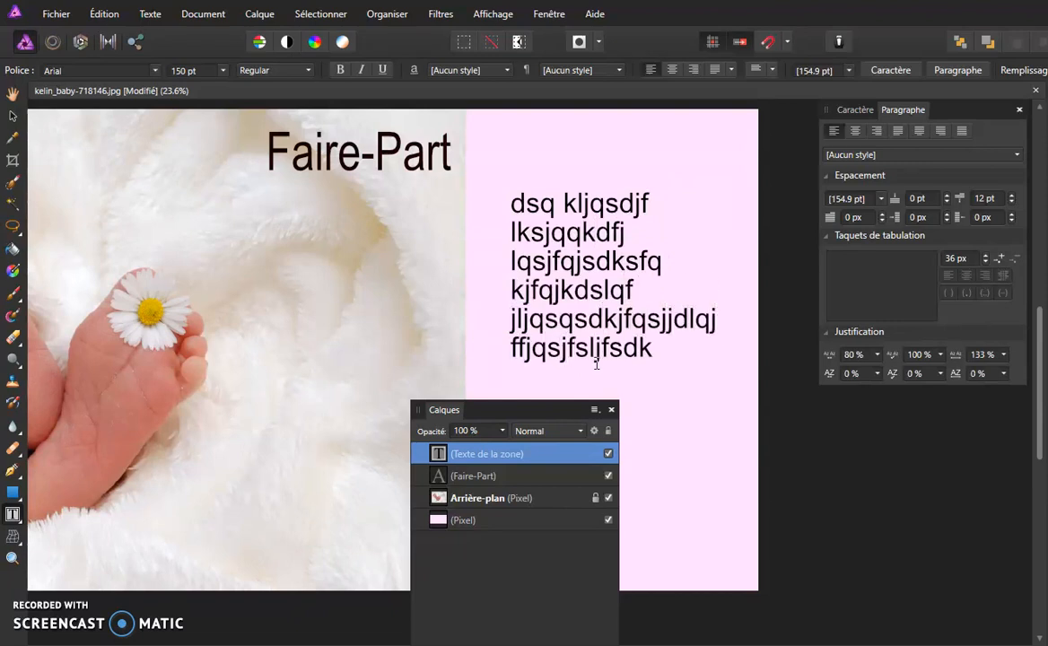
key("Escape")
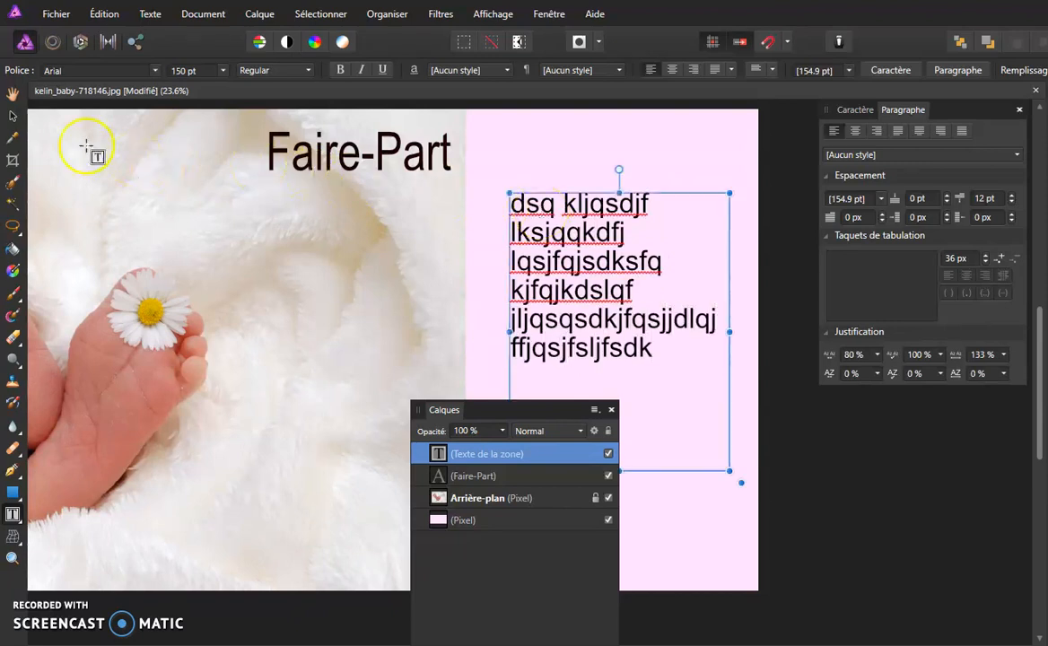
Nudge the text frame slightly down on the pink area and recolour its placeholder text to blue.
left_click(12, 117)
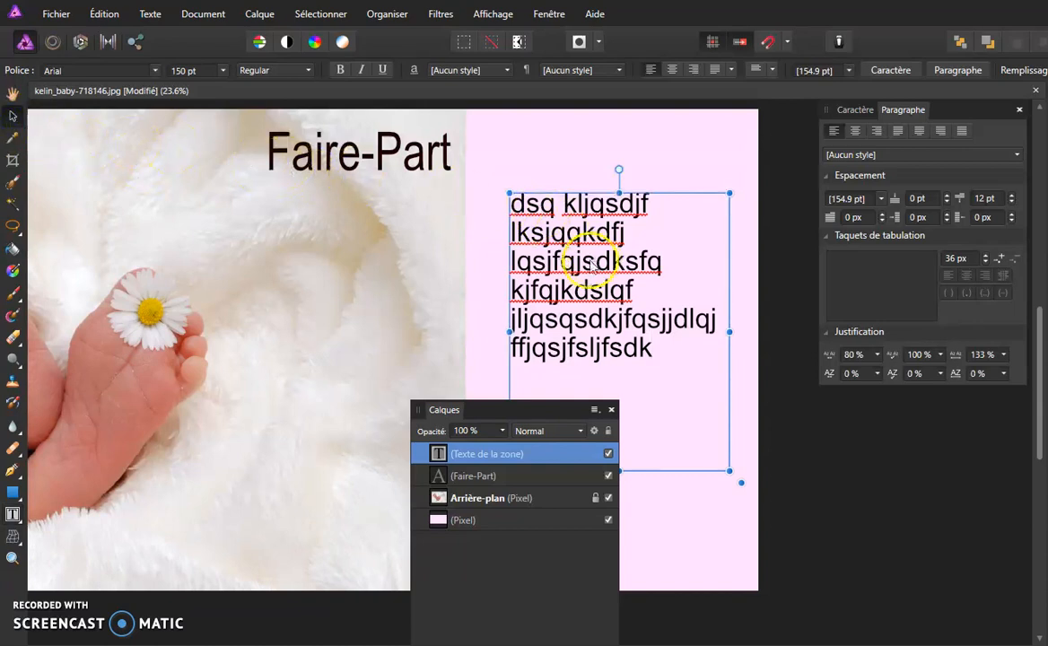
mouse_move(566, 234)
left_mouse_down()
mouse_move(552, 236)
mouse_move(570, 244)
left_mouse_up()
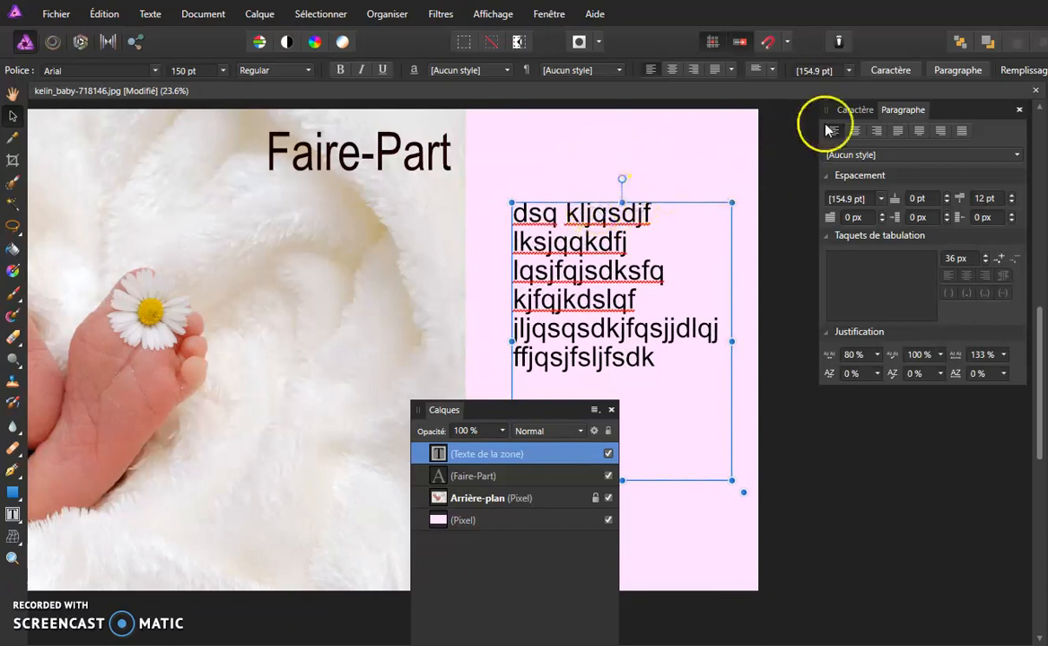
left_click(854, 111)
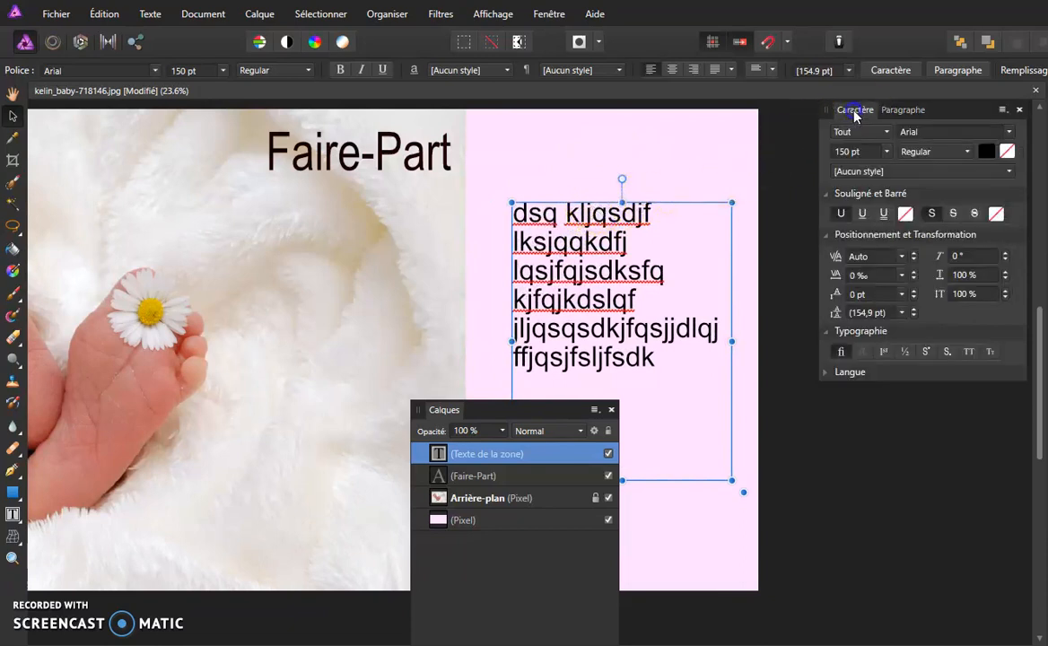
left_click(987, 151)
left_click_drag(876, 319, 1003, 314)
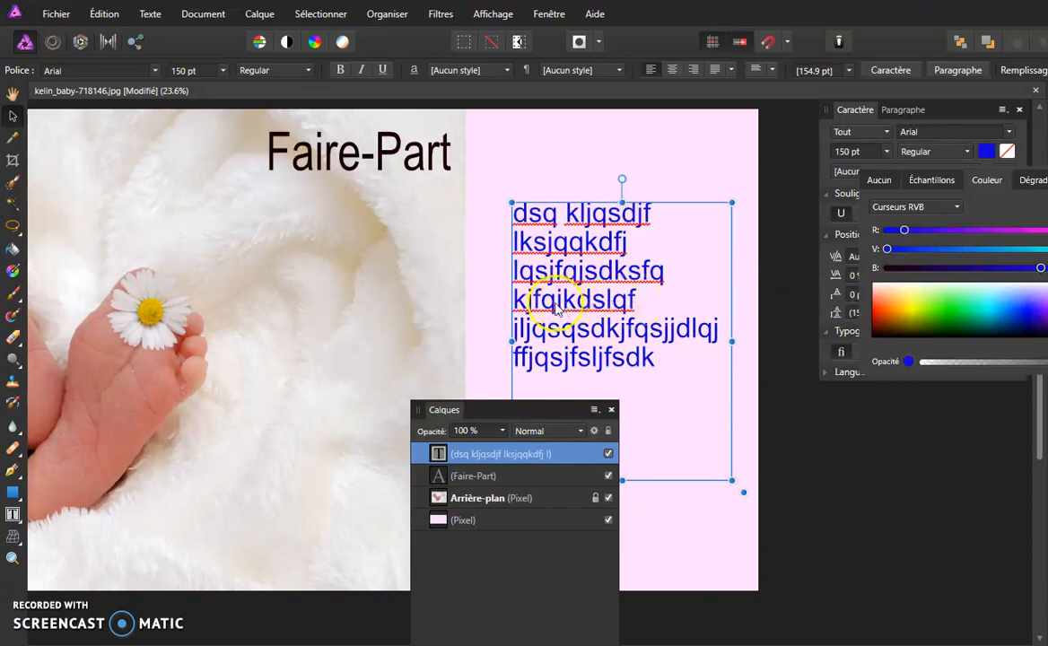
left_click(502, 412)
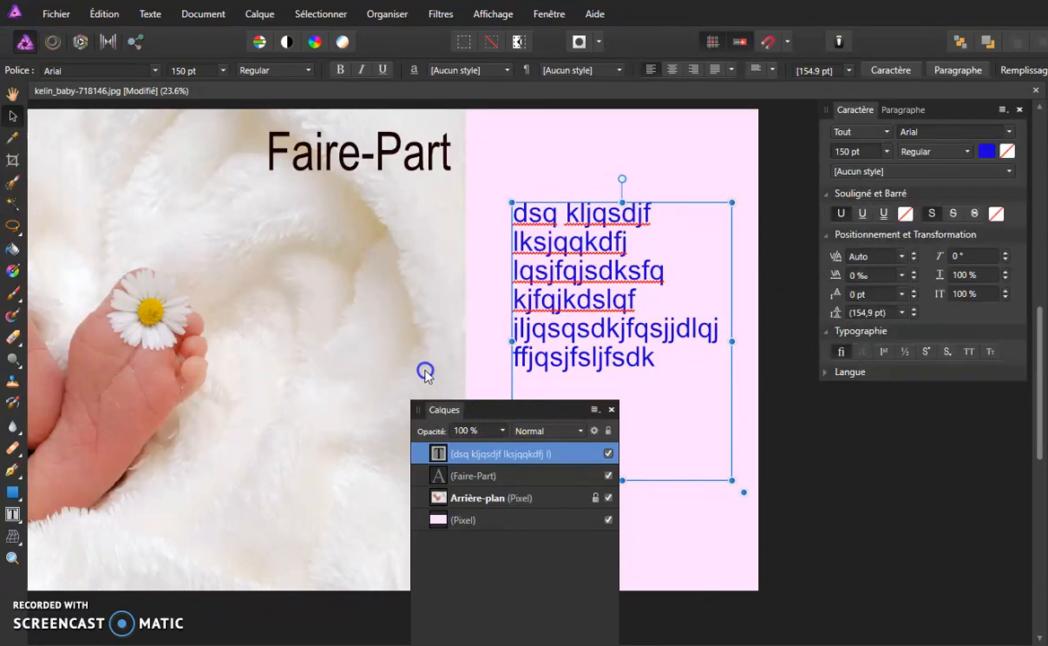
Move the layer list over the photo and compare the text layers' icons with the artistic and frame text tools.
left_click_drag(493, 411, 264, 261)
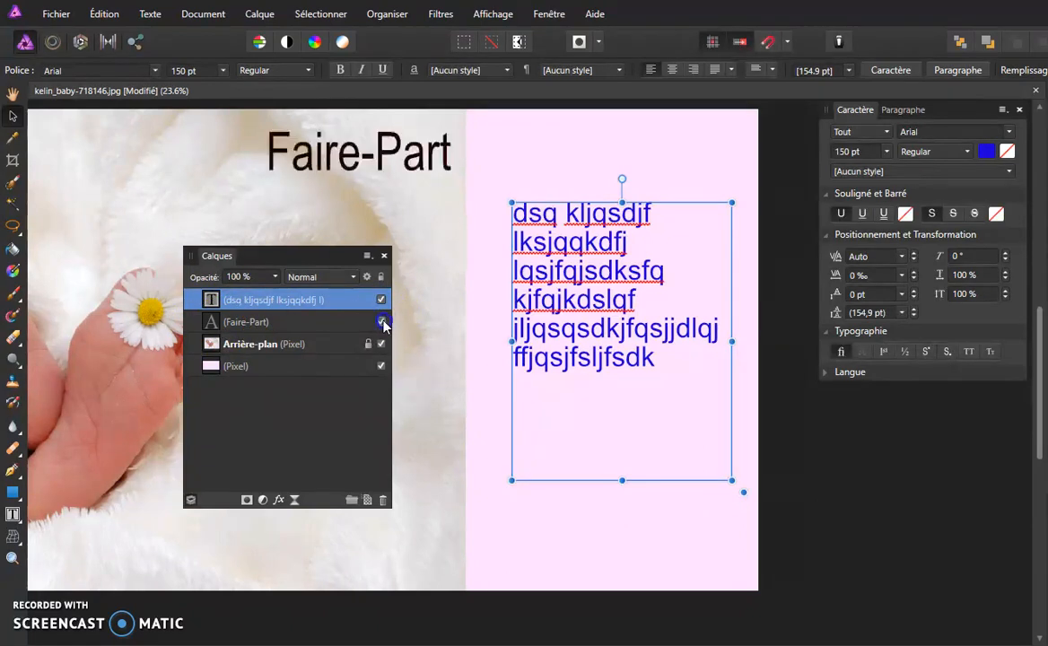
left_click(14, 516)
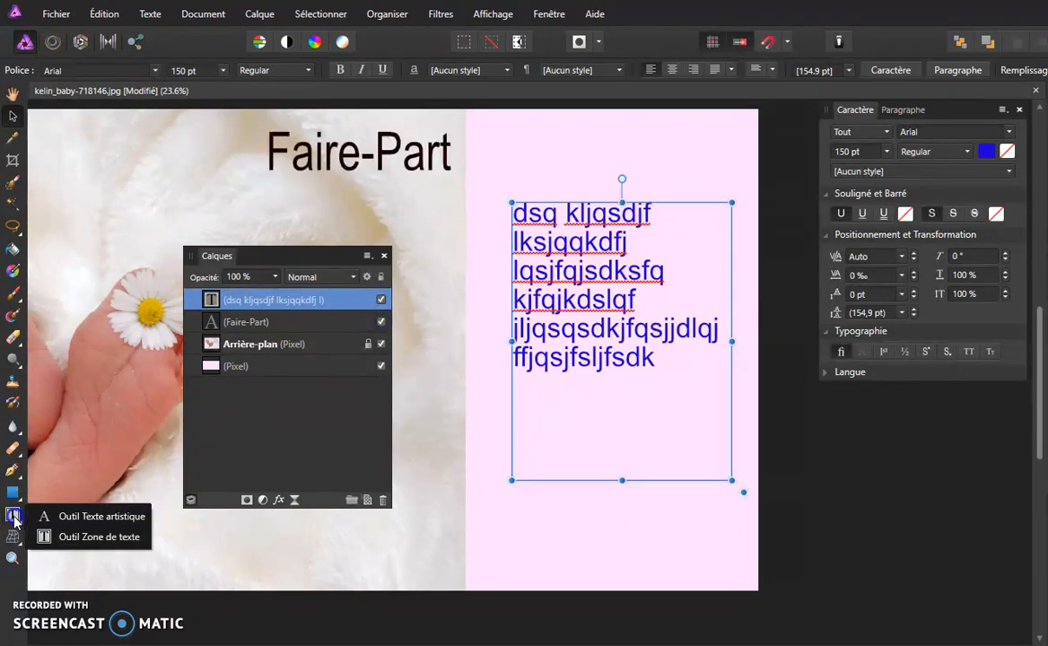
left_click(215, 301)
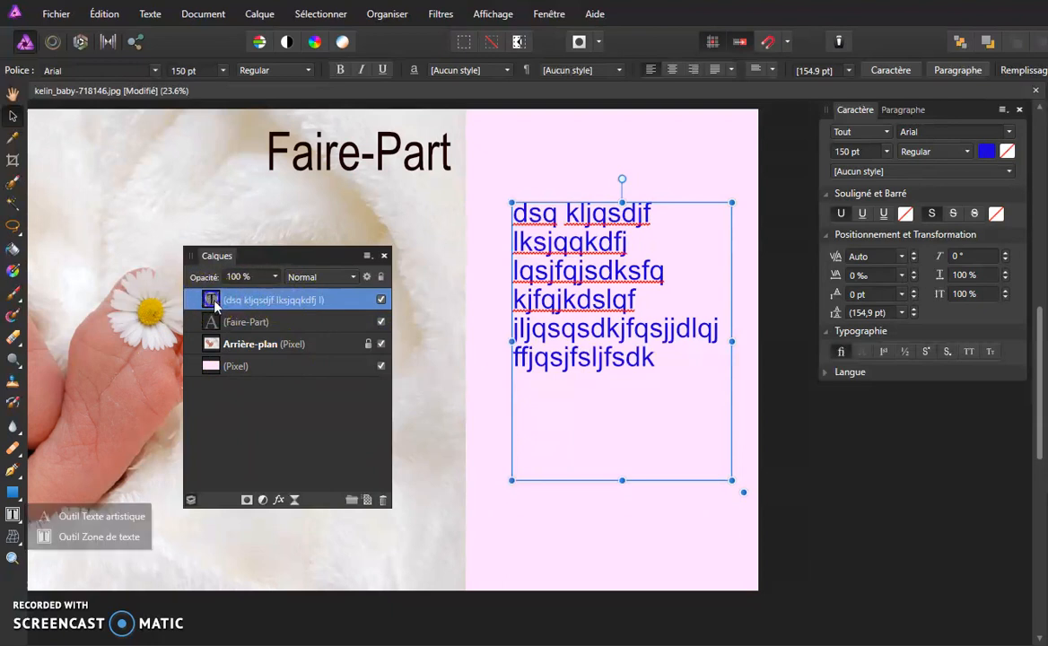
Hide the text frame and "Faire-Part" title layers and show both of them again.
left_click(216, 303)
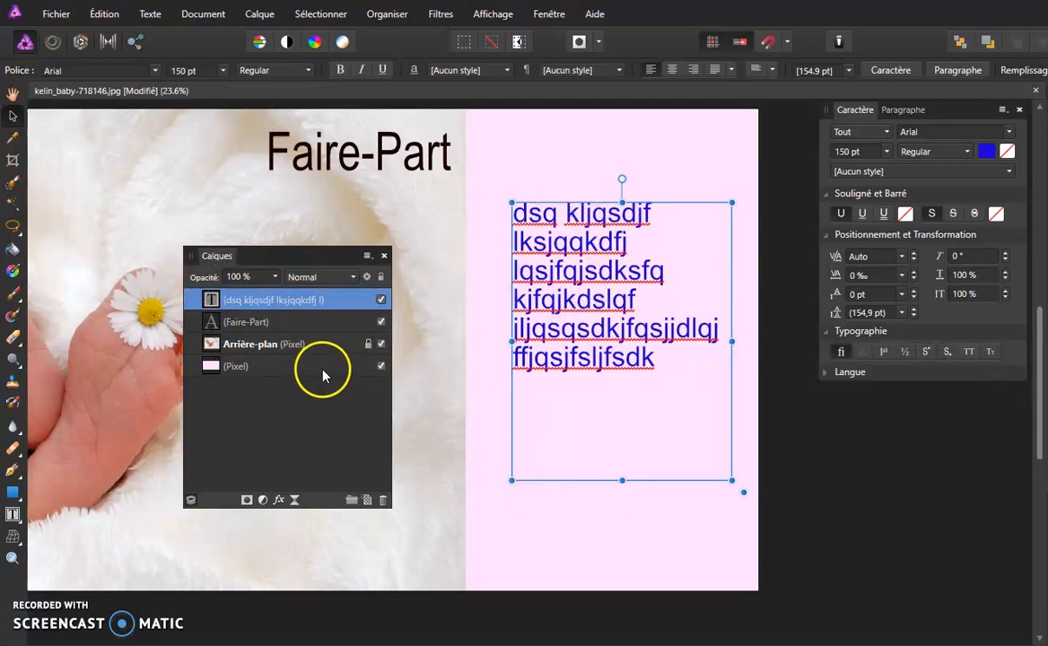
left_click(381, 301)
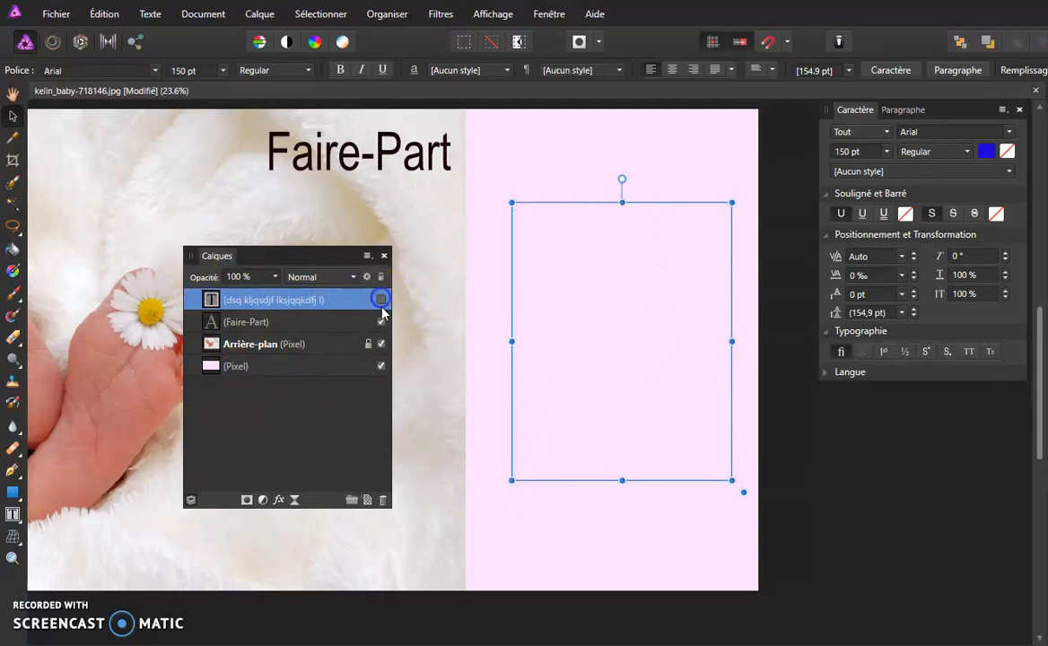
left_click(381, 322)
left_click(381, 300)
left_click(382, 321)
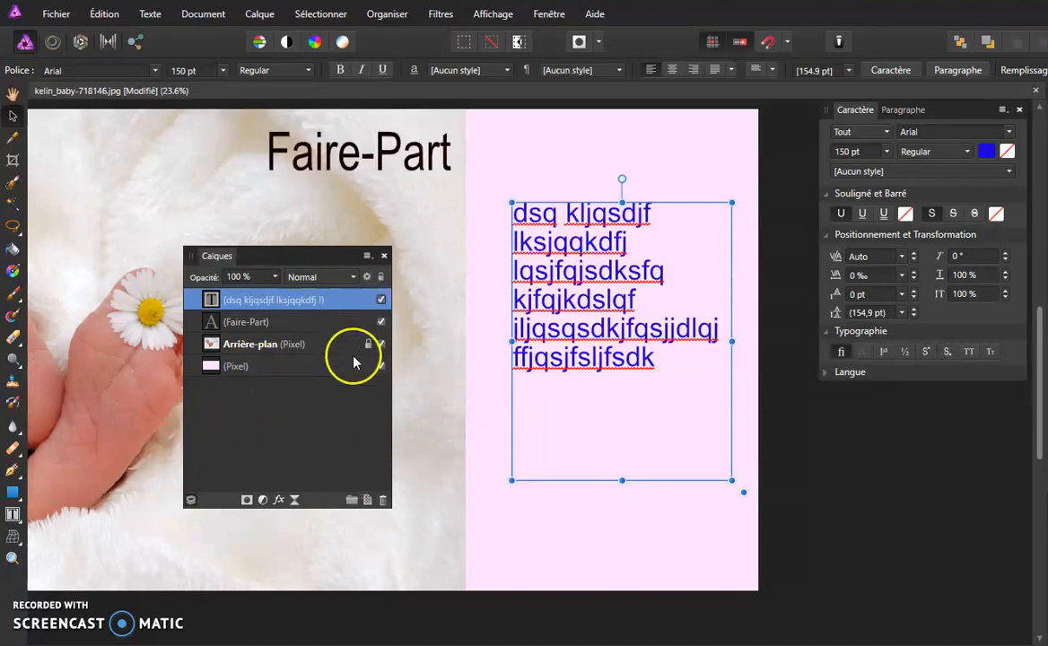
Open the layer effects of the "Faire-Part" title layer and bring the whole effects dialog into view.
left_click(256, 322)
left_click(240, 328)
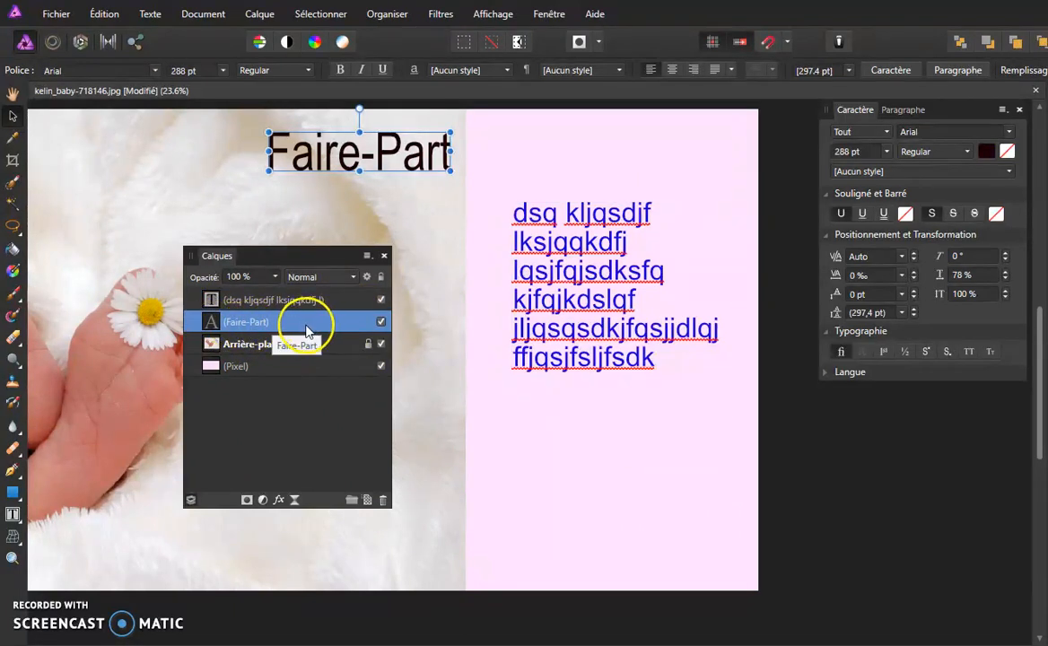
left_click(279, 500)
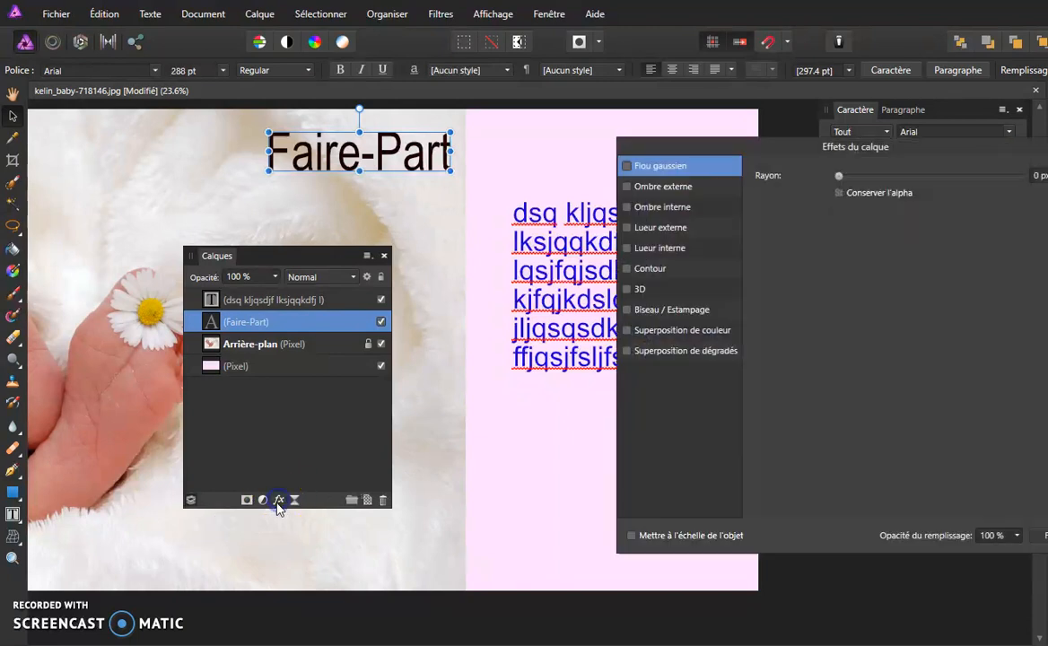
left_click_drag(775, 149, 454, 227)
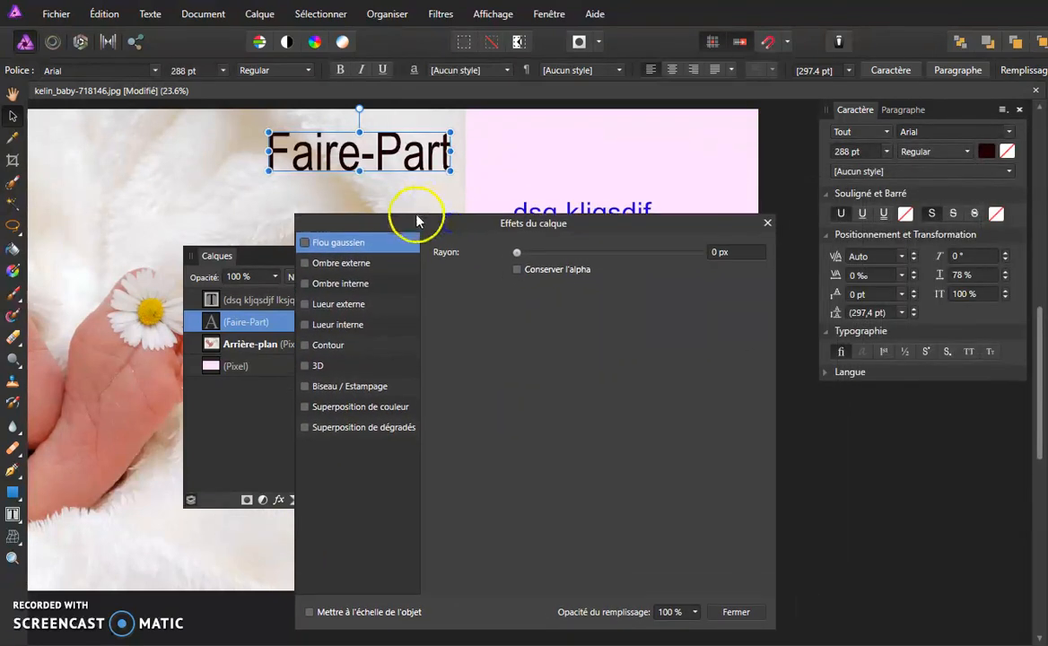
Arrange the layer list and the effects dialog over the pink area so the enlarged title's lettering stays uncovered.
key("ctrl+plus")
key("ctrl+plus")
key("ctrl+plus")
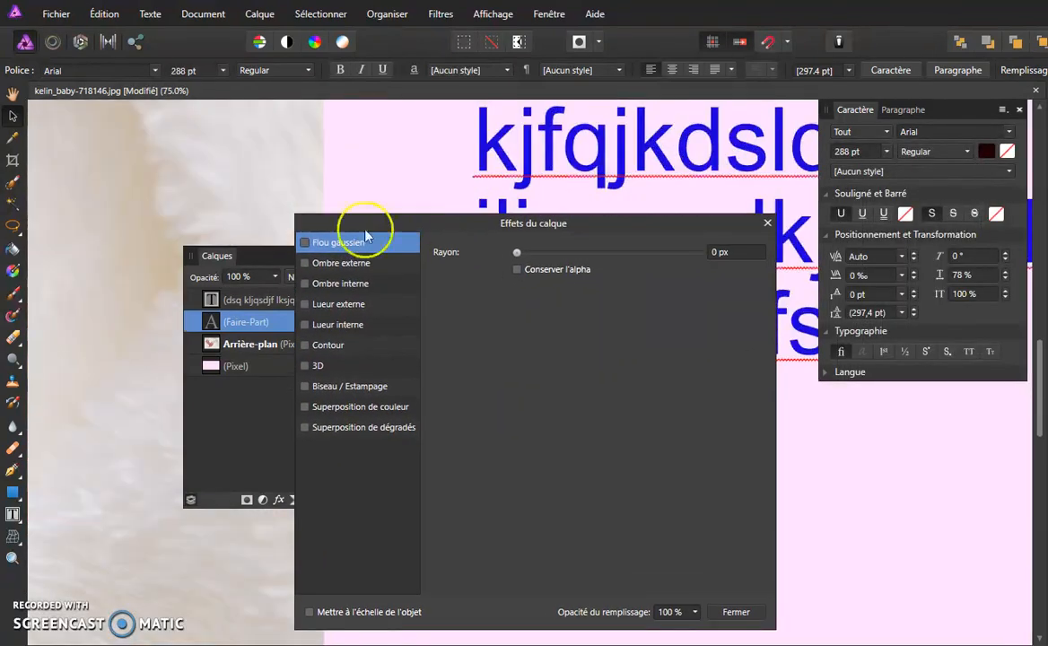
left_click_drag(236, 162, 244, 519)
left_click_drag(154, 194, 221, 507)
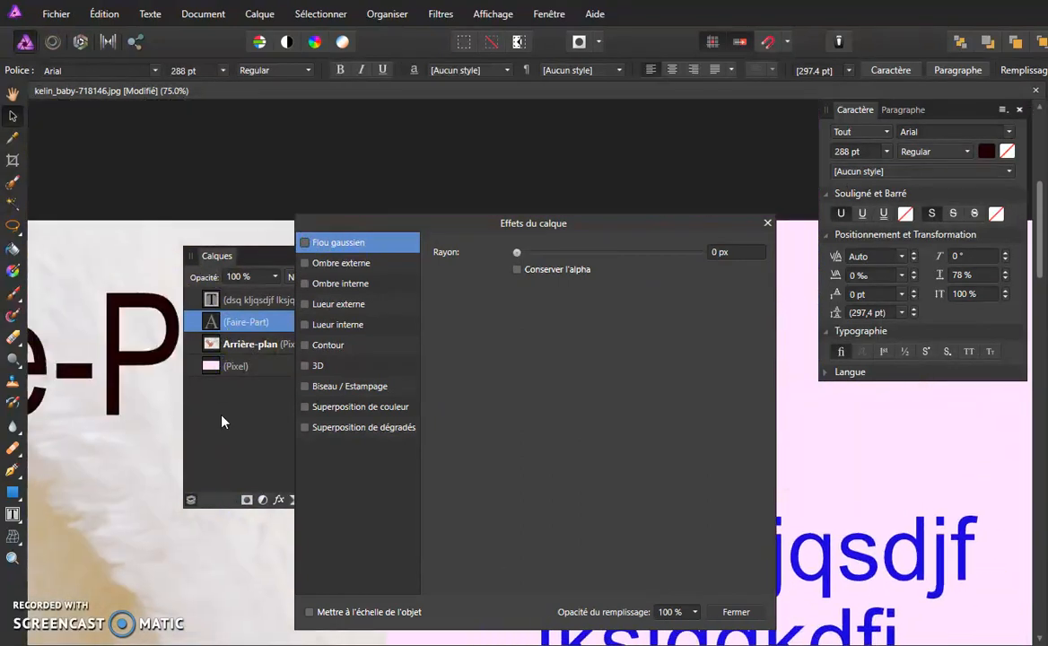
left_click_drag(138, 433, 277, 389)
left_click_drag(262, 263, 786, 289)
left_click_drag(465, 225, 745, 183)
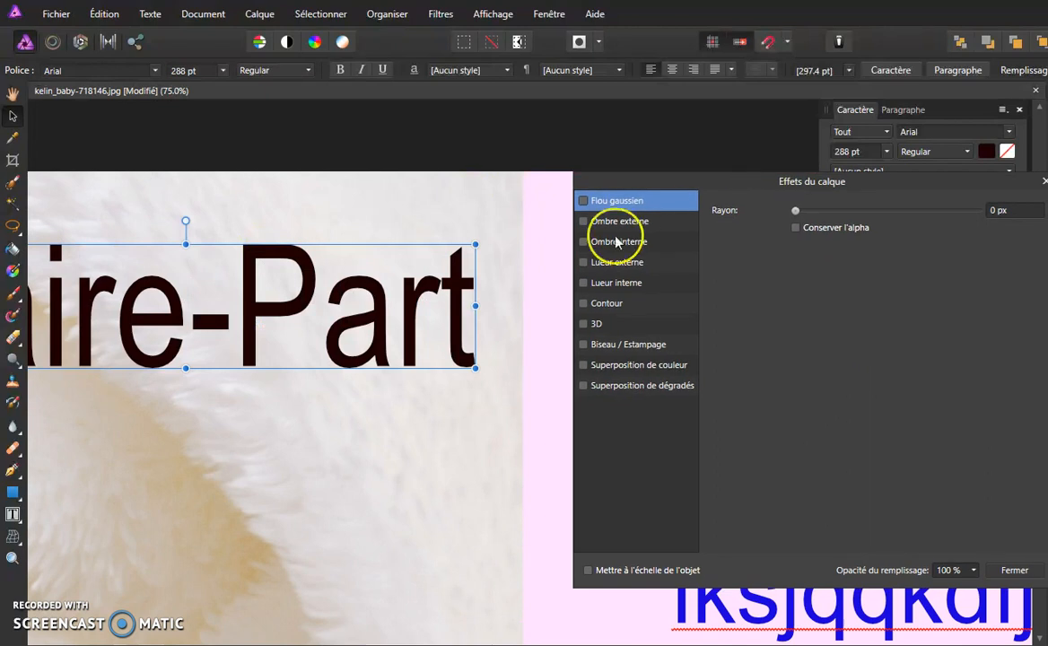
left_click_drag(275, 418, 372, 408)
left_click_drag(729, 180, 715, 157)
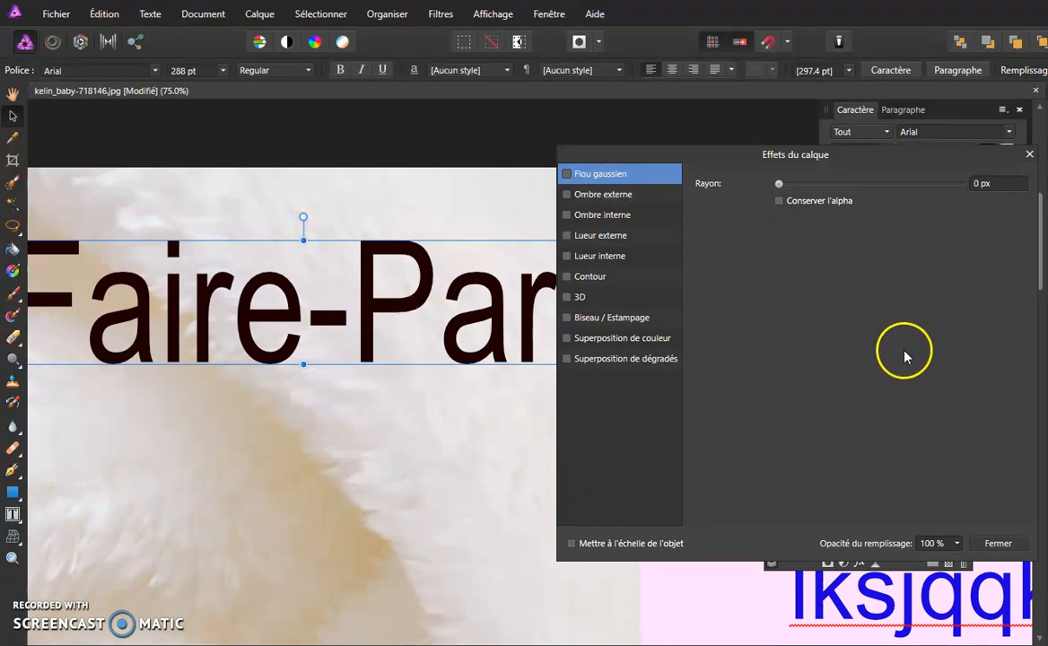
left_click_drag(856, 155, 833, 183)
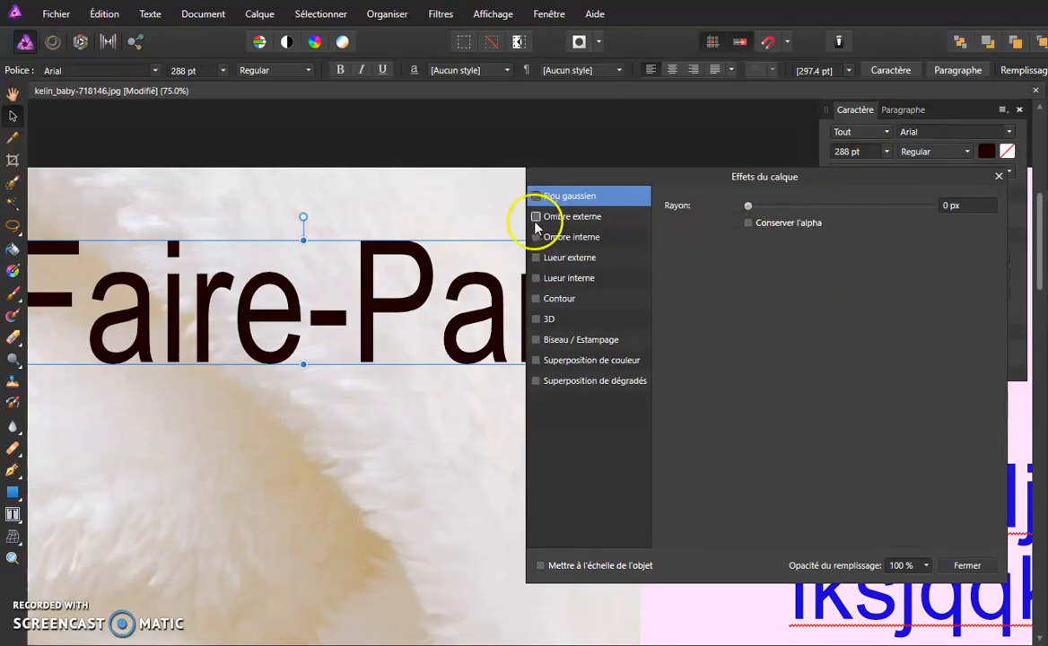
Enable an outer shadow (Ombre externe) on the title and colour it purple, RGB 143, 0, 175.
left_click(536, 217)
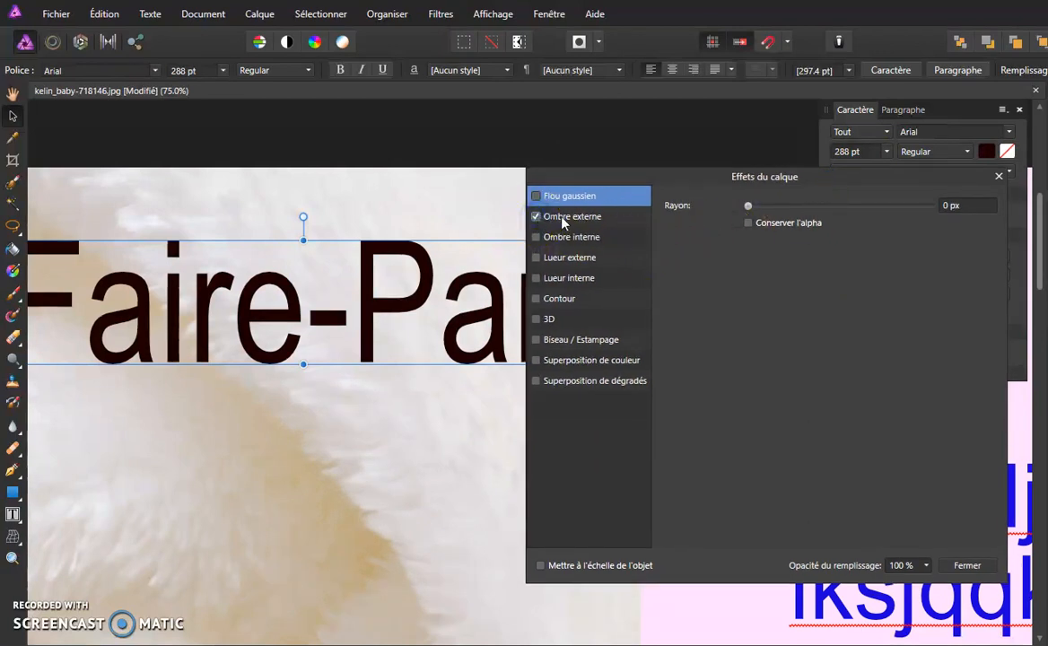
left_click(564, 221)
left_click(568, 222)
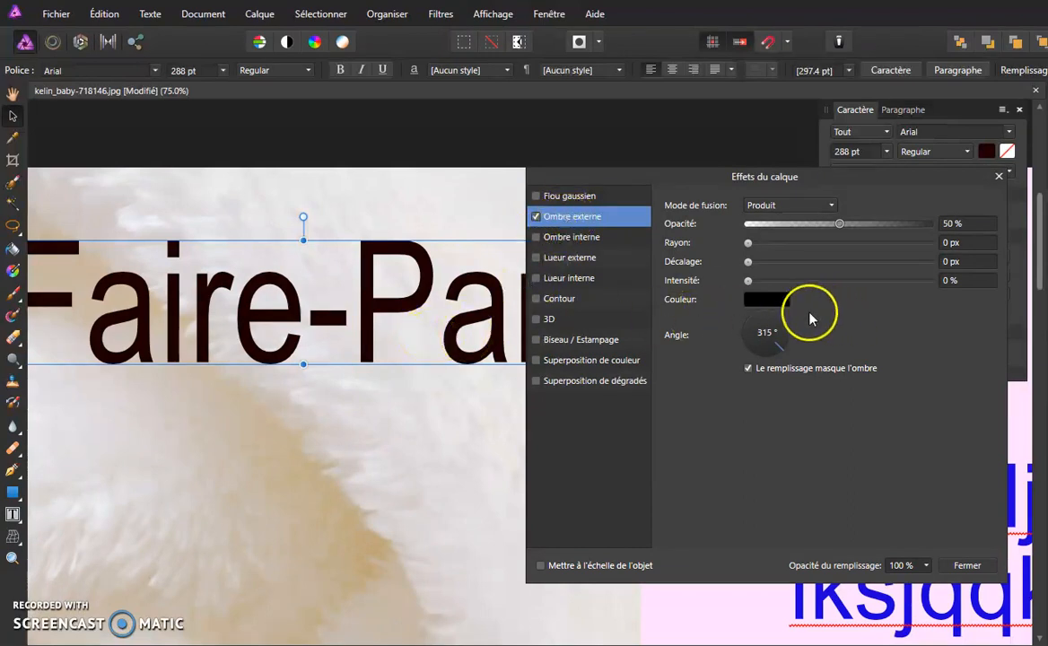
left_click(768, 305)
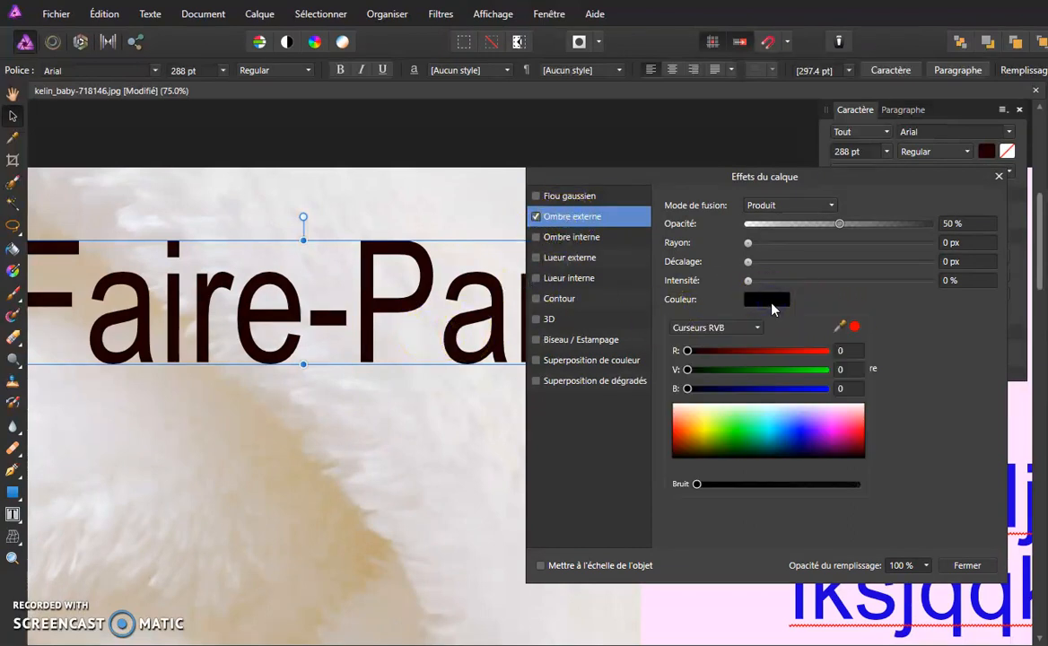
mouse_move(837, 429)
left_mouse_down()
mouse_move(693, 423)
mouse_move(835, 424)
mouse_move(701, 425)
mouse_move(827, 441)
left_mouse_up()
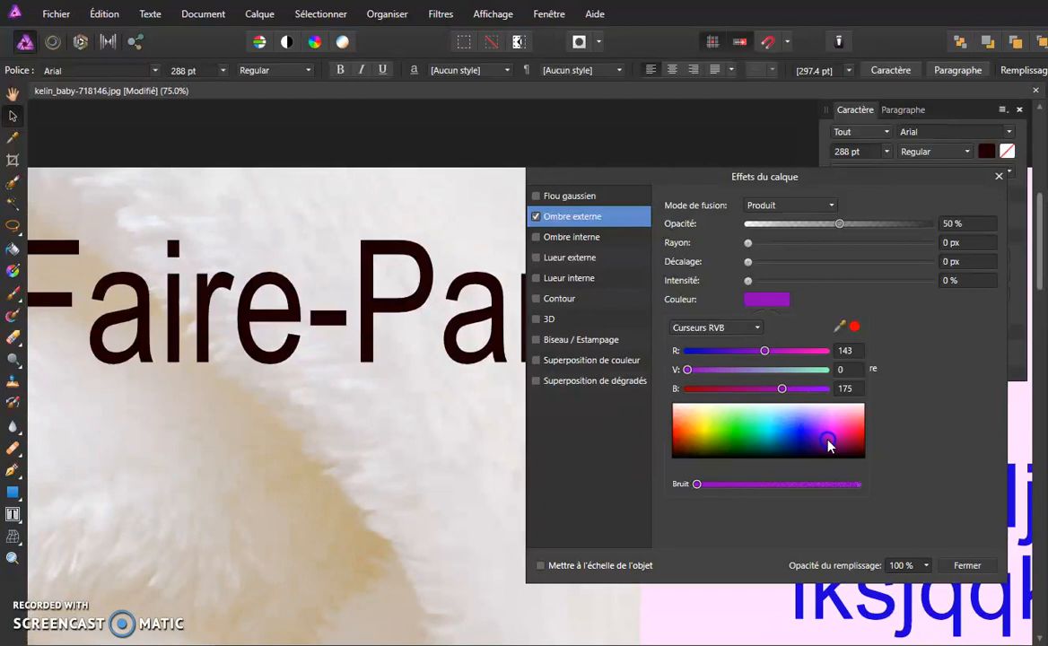
Set the title shadow's offset to 15.4 px and its radius to 0.8 px.
left_click(749, 262)
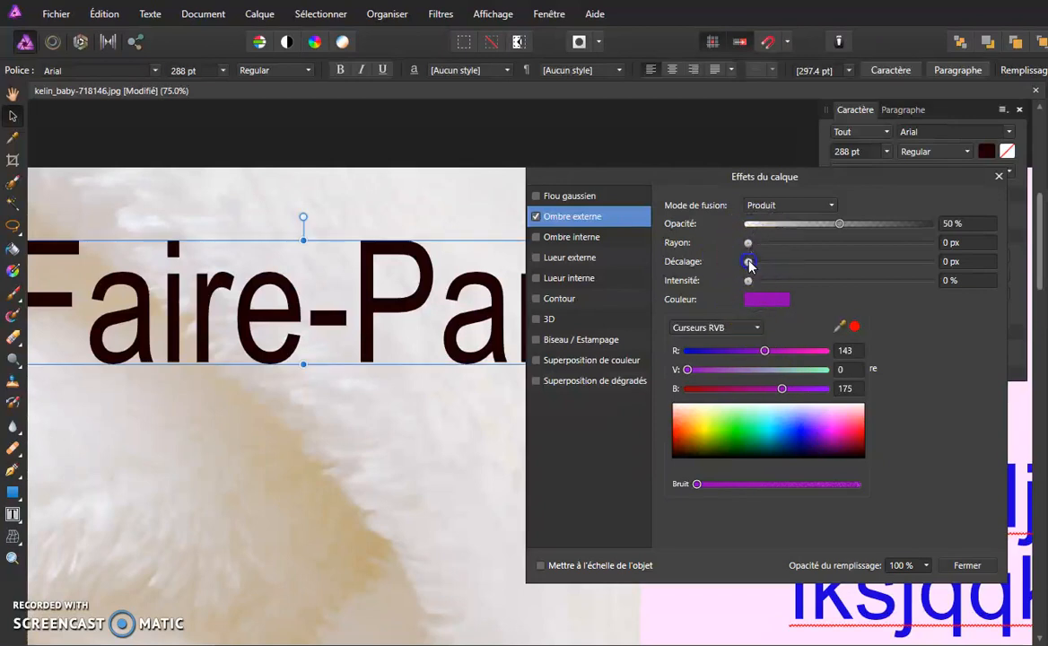
left_click(749, 263)
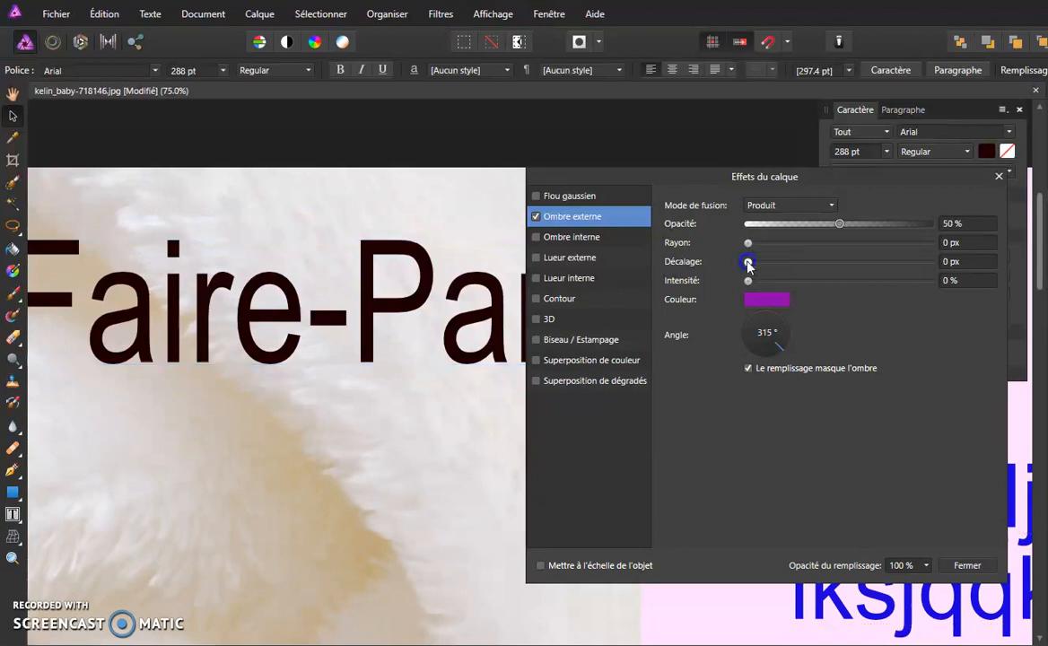
left_click_drag(791, 265, 838, 262)
left_click(350, 347)
left_click_drag(750, 243, 782, 242)
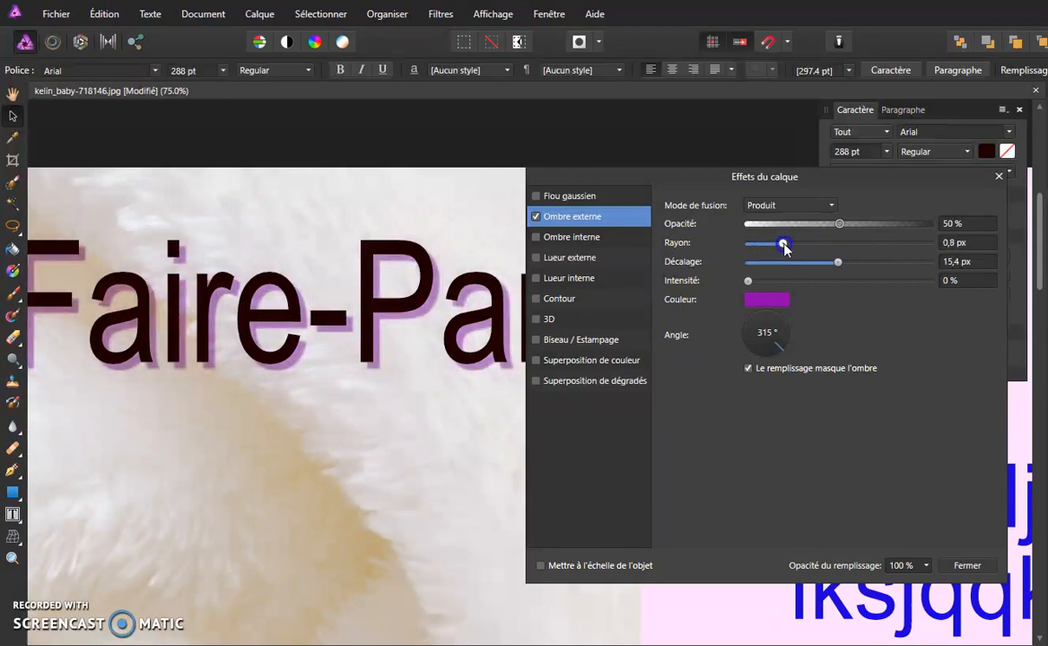
Soften and strengthen the title's outer shadow with a 15 px radius, 42 % intensity and 77 % opacity.
key("ctrl+plus")
key("ctrl+plus")
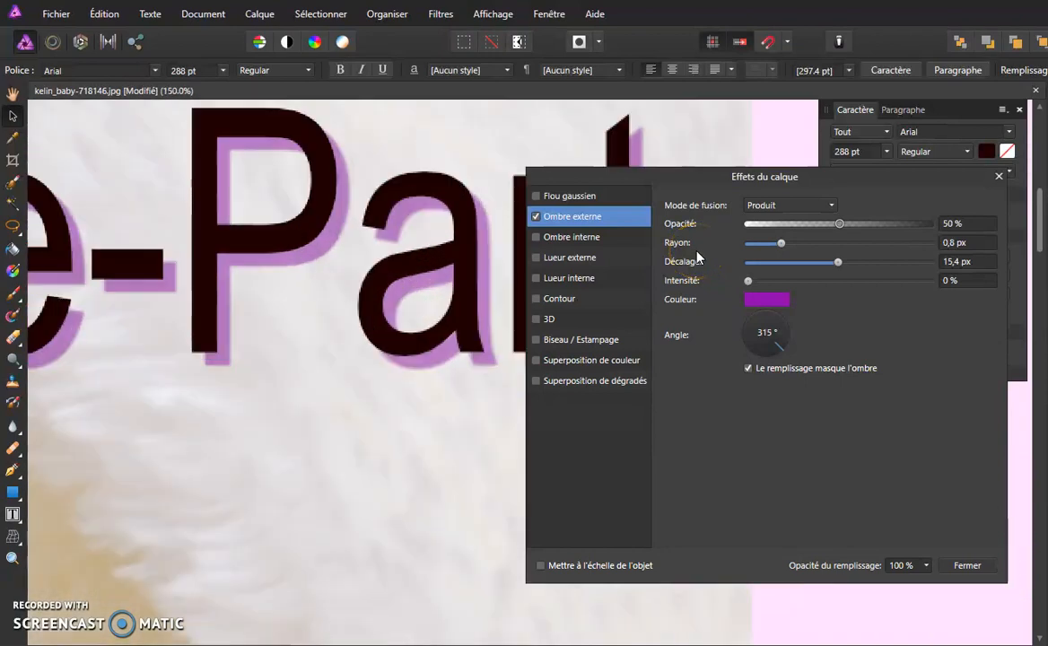
left_click_drag(781, 243, 859, 248)
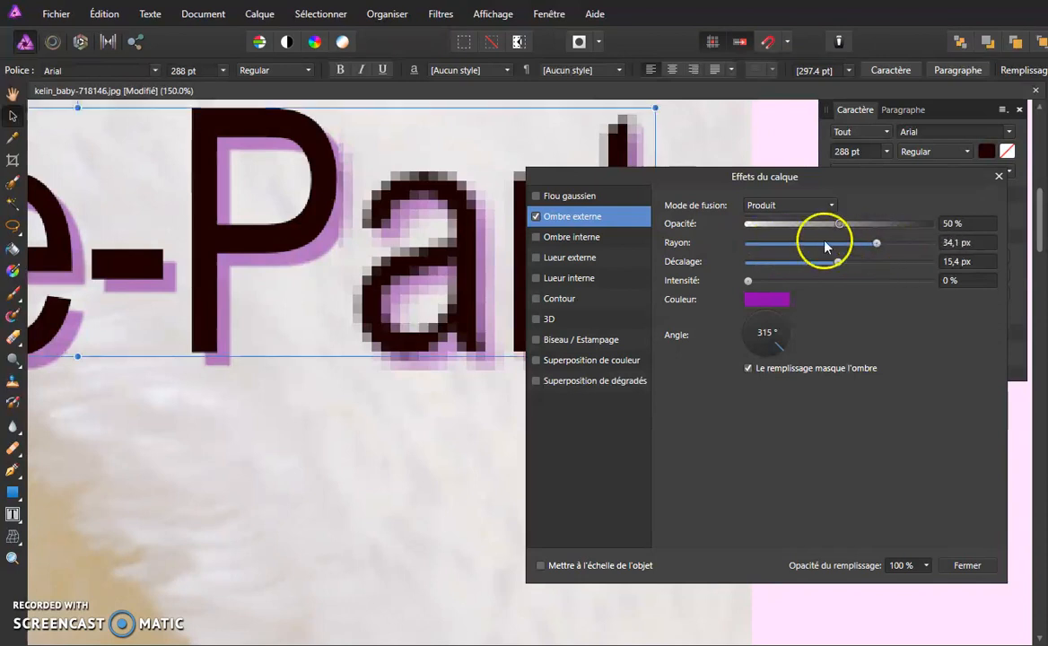
key("ctrl+minus")
left_click_drag(877, 244, 837, 244)
left_click_drag(747, 281, 826, 282)
left_click_drag(840, 224, 889, 230)
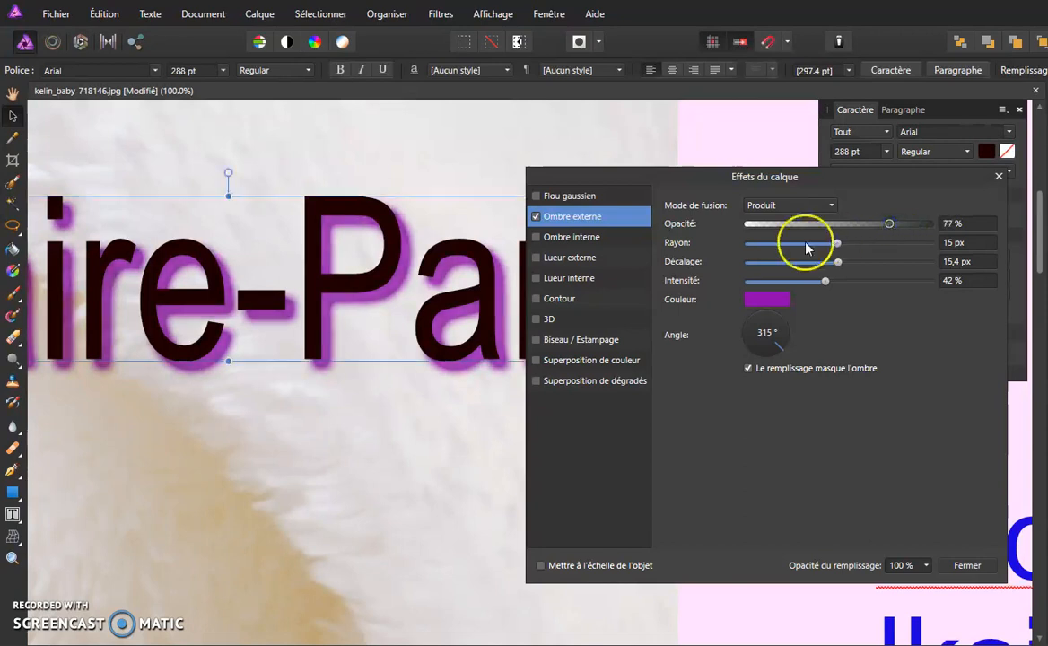
Add a bevel/emboss effect (Biseau / Estampage) to the title and set its radius to 10.5 px.
left_click(535, 341)
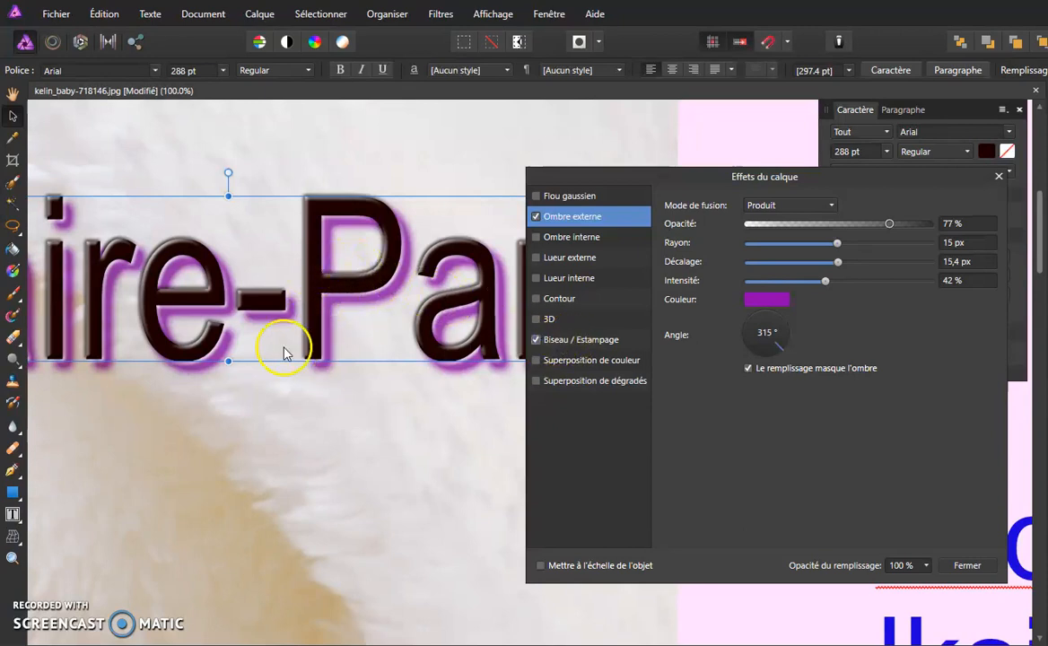
key("ctrl+minus")
key("ctrl+minus")
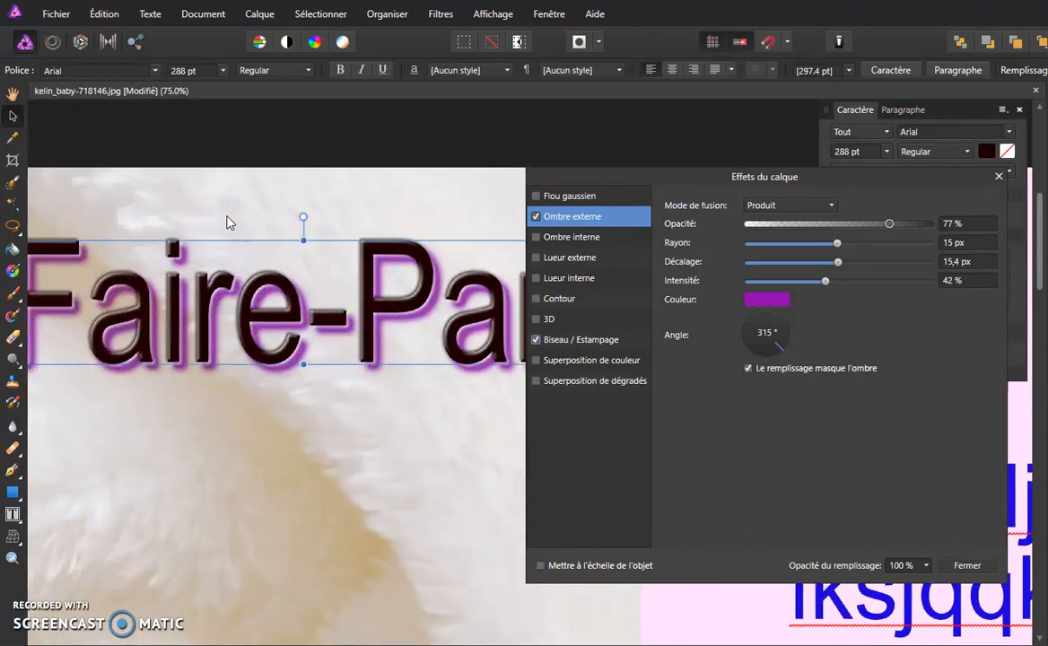
key("ctrl+plus")
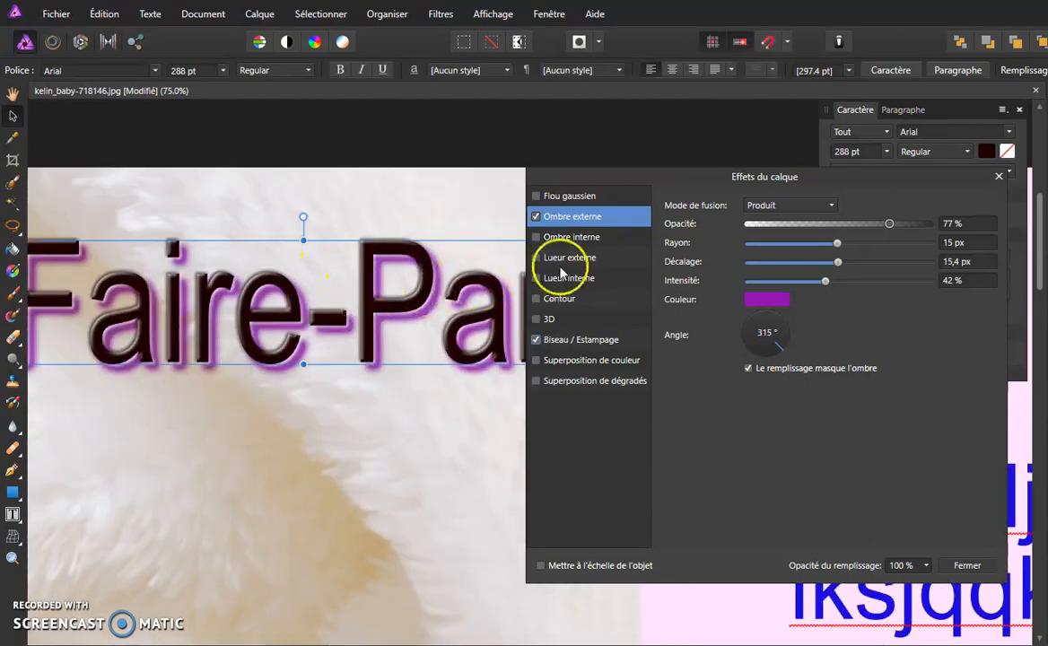
left_click(575, 341)
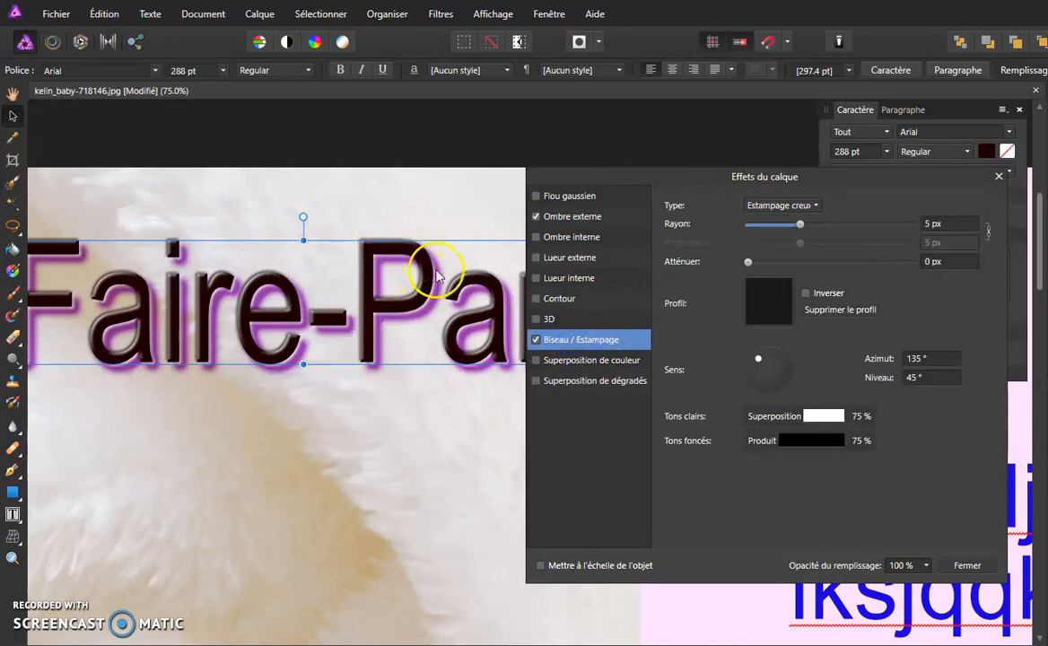
left_click(801, 225)
mouse_move(800, 226)
left_mouse_down()
mouse_move(846, 224)
mouse_move(819, 225)
left_mouse_up()
left_click(764, 311)
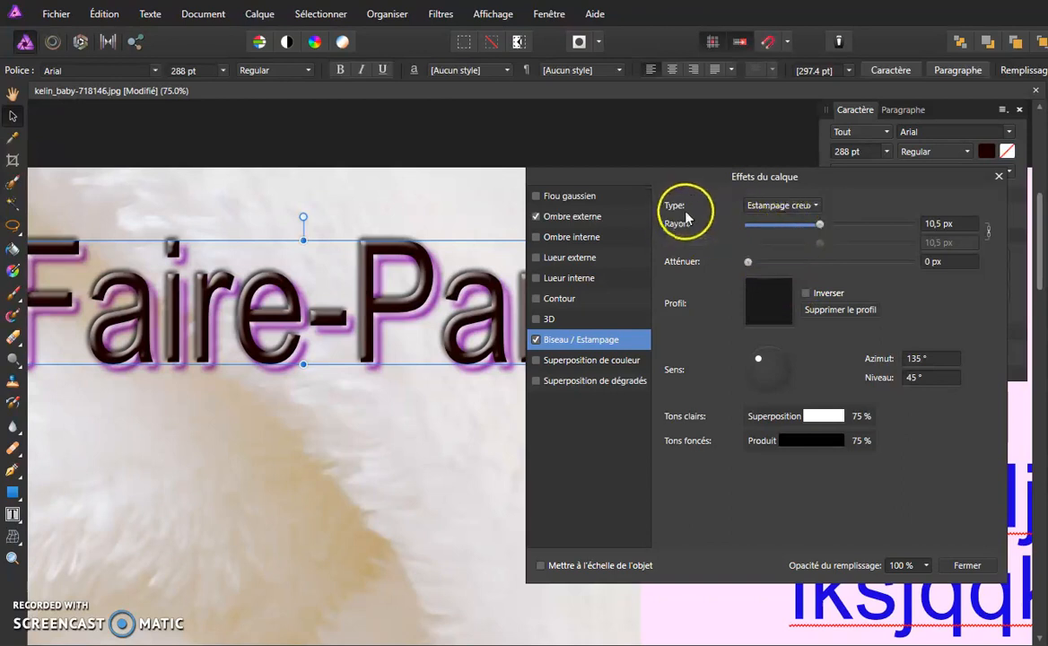
Replace the title's outer shadow and bevel with an outer glow (Lueur externe) at 100 % intensity.
left_click(574, 260)
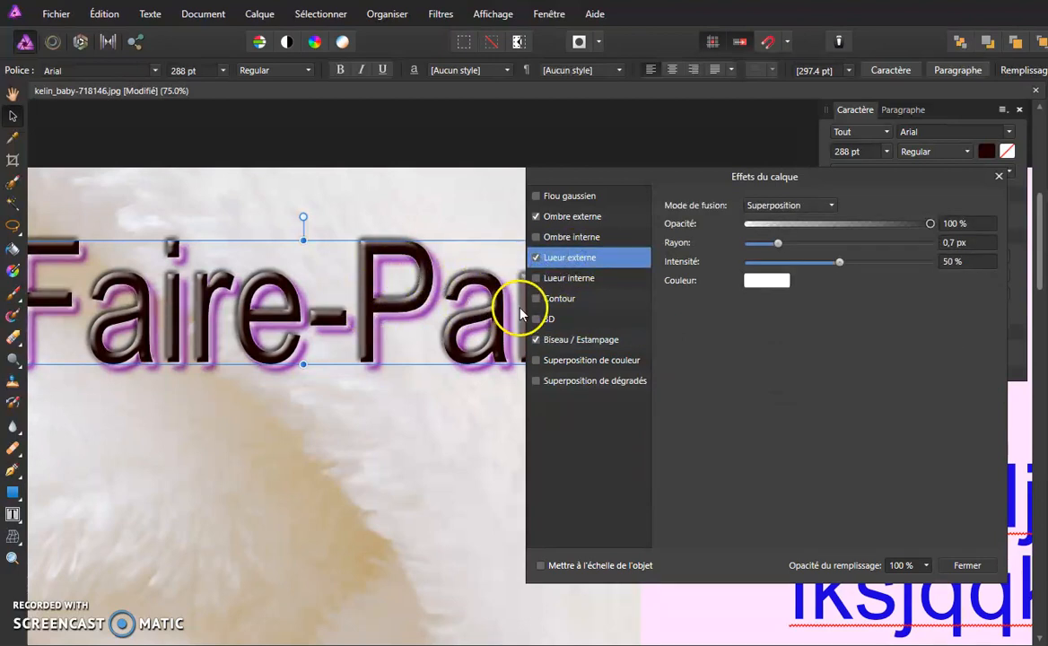
left_click(536, 216)
left_click(539, 339)
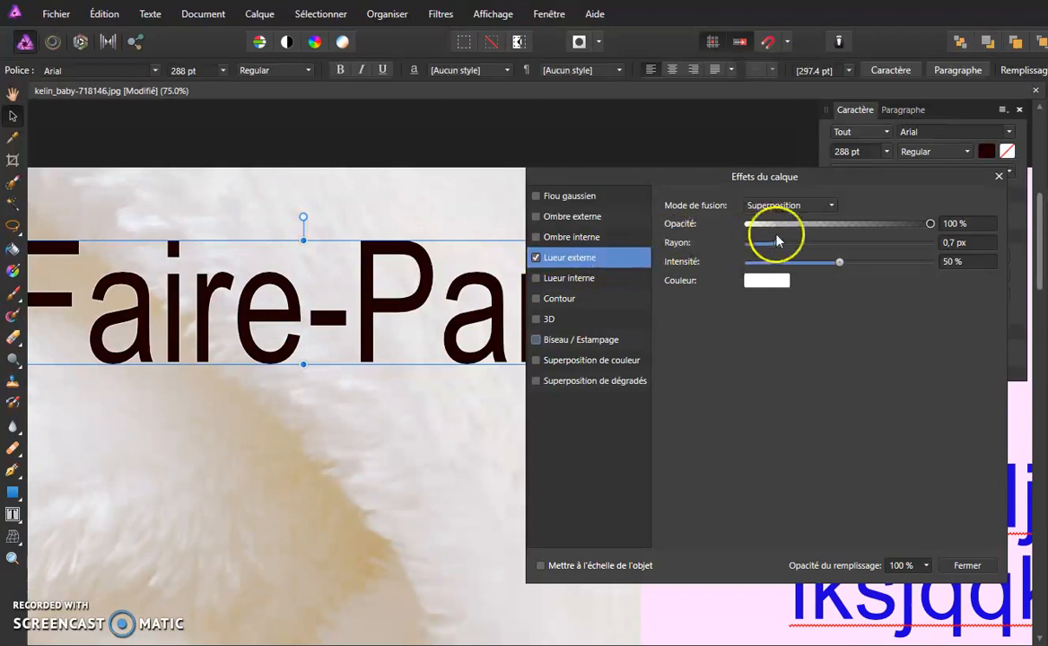
left_click_drag(840, 266, 967, 276)
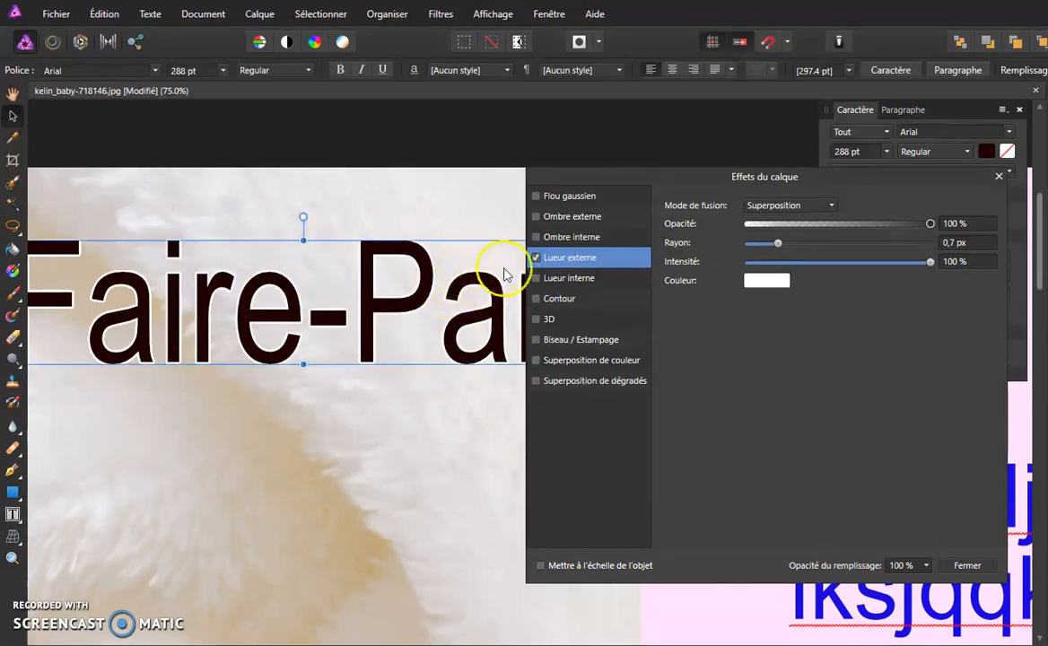
Colour the title's outer glow pink, RGB 255, 73, 131, and set its radius to 7.4 px.
left_click(776, 283)
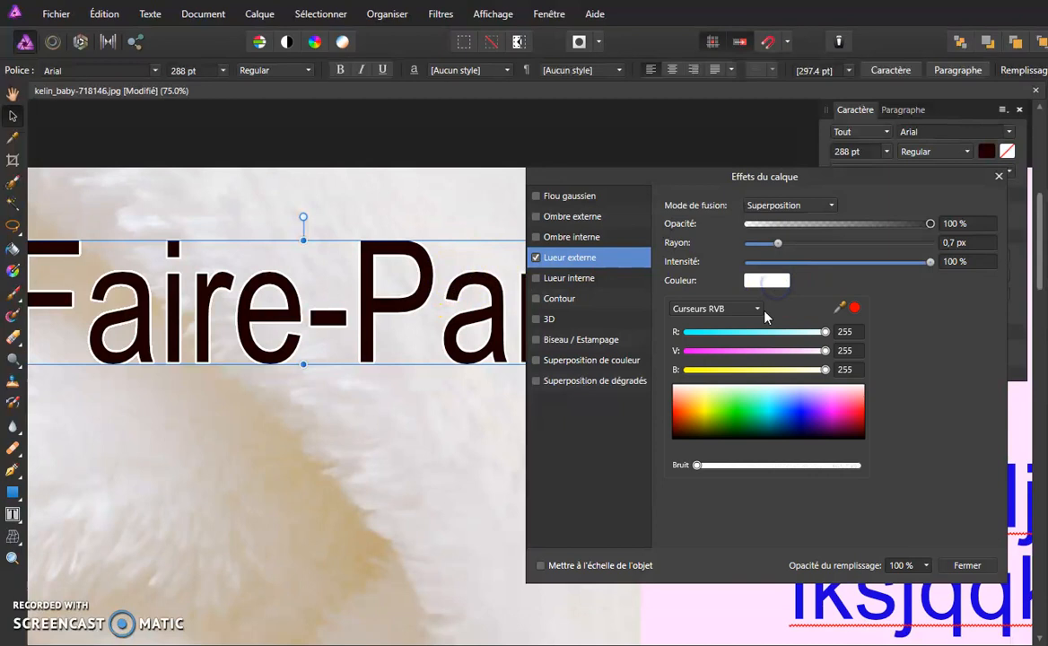
left_click(854, 404)
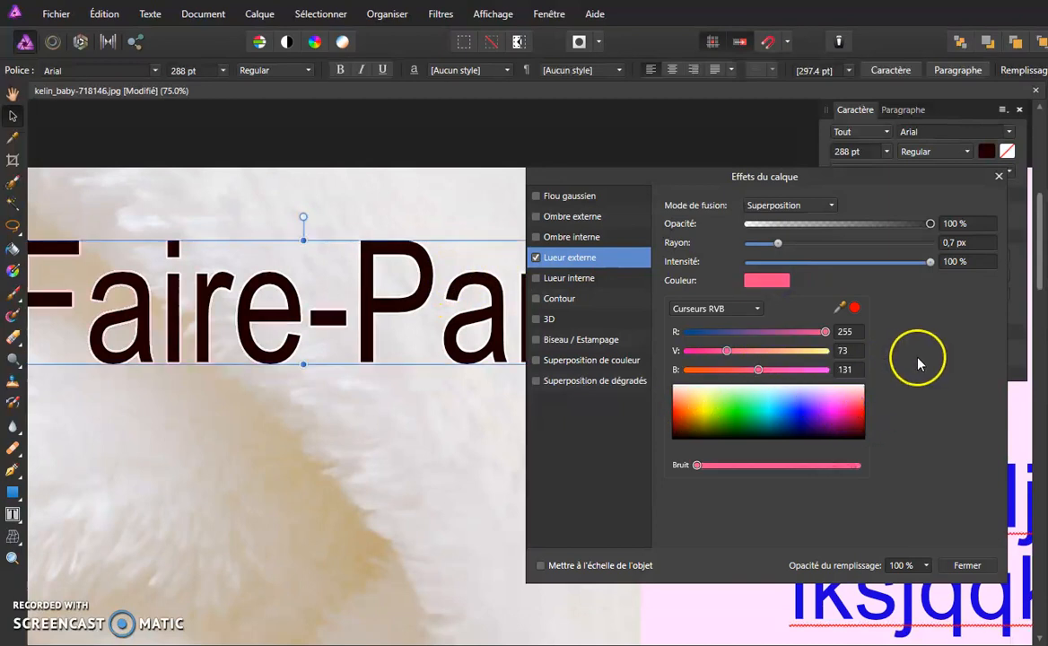
left_click_drag(777, 244, 821, 252)
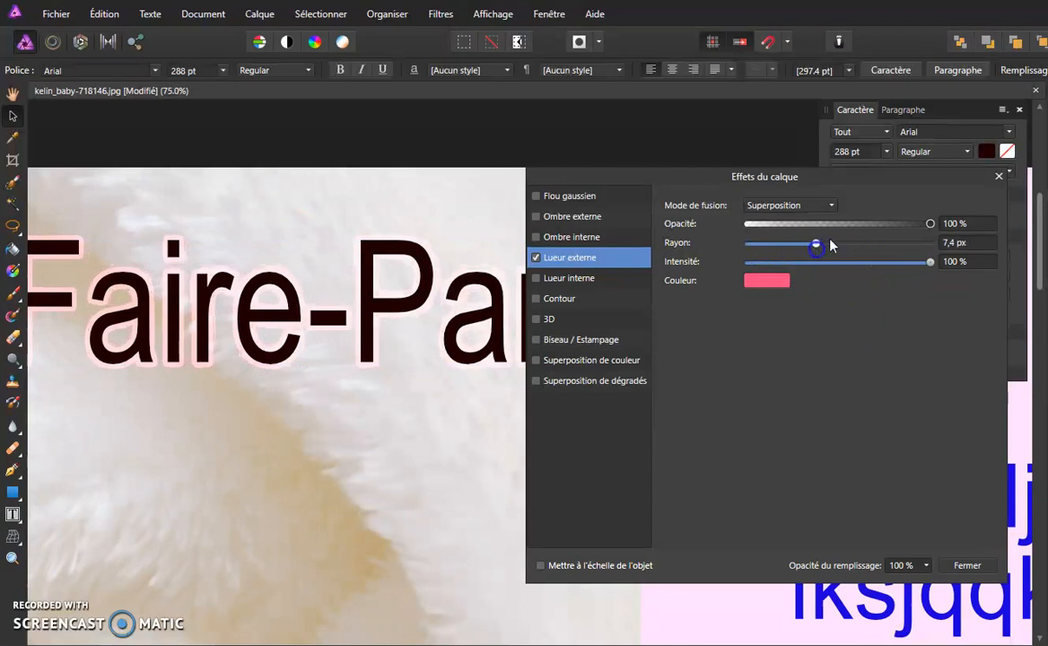
Change the outer glow's blend mode to Normal, keeping its opacity at 100 %.
left_click_drag(932, 224, 935, 224)
left_click(772, 206)
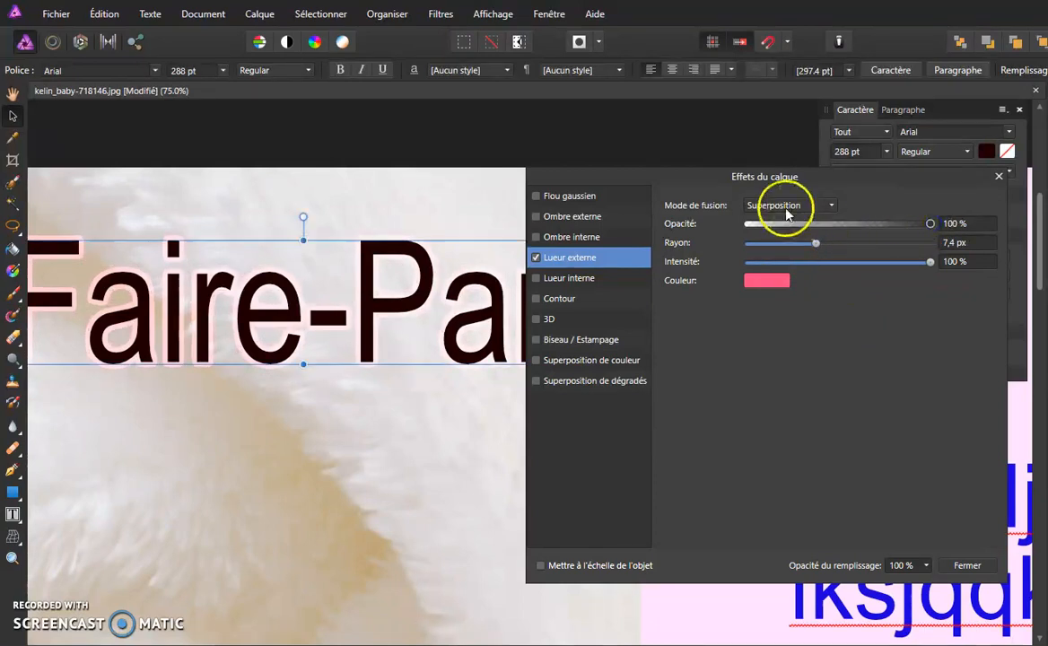
left_click_drag(827, 299, 833, 227)
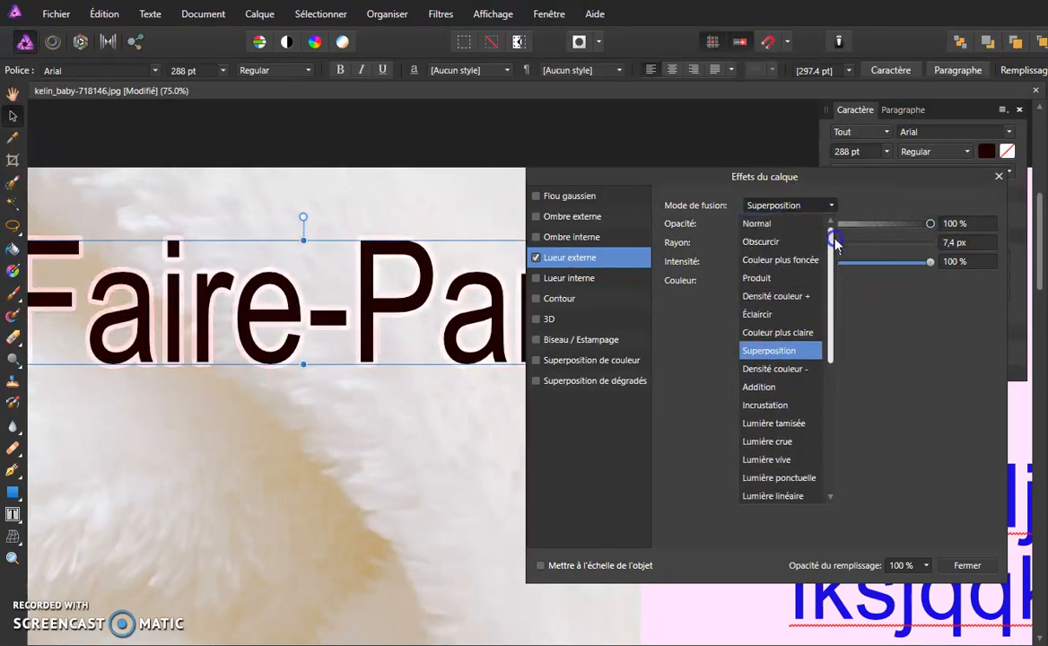
left_click(763, 226)
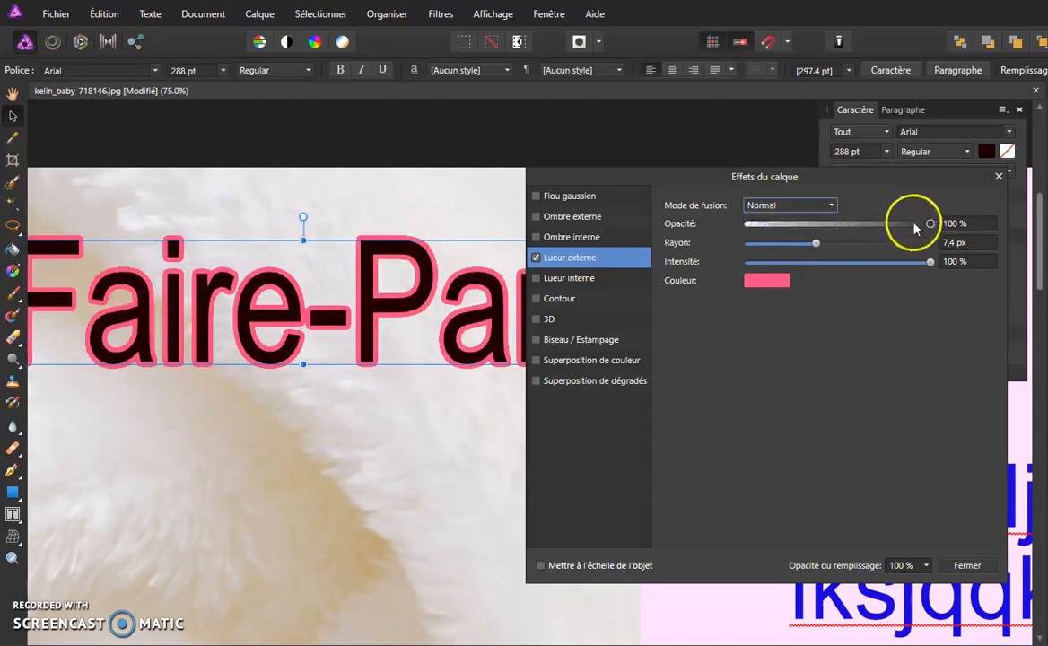
Enable the bevel/emboss (Biseau / Estampage) and outer shadow (Ombre externe) effects on the title and turn off its outer glow (Lueur externe).
left_click_drag(930, 224, 949, 231)
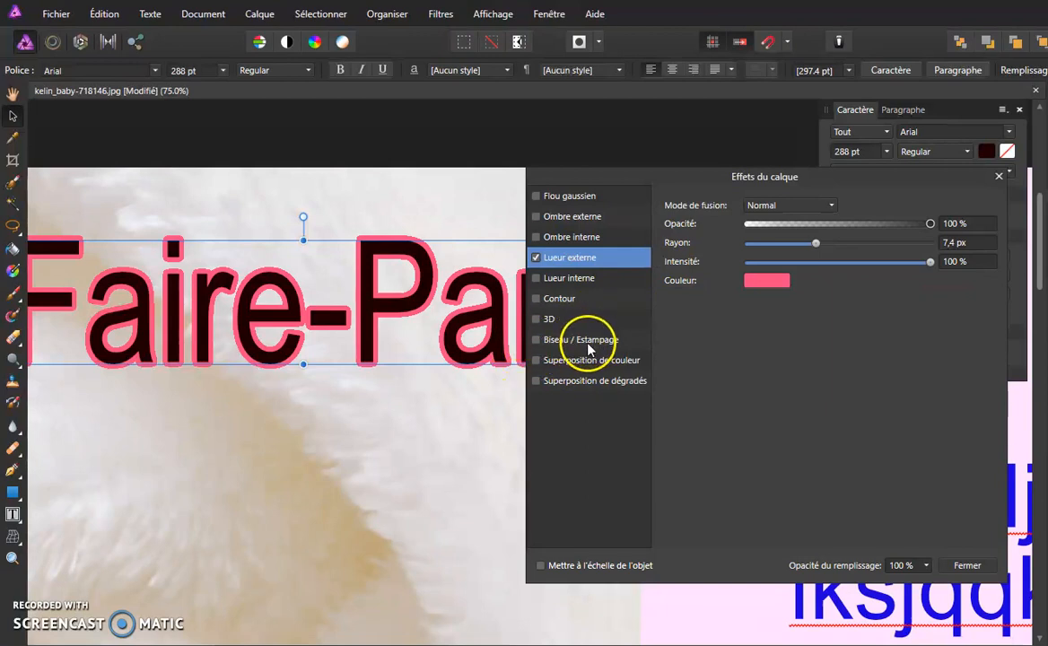
left_click(535, 340)
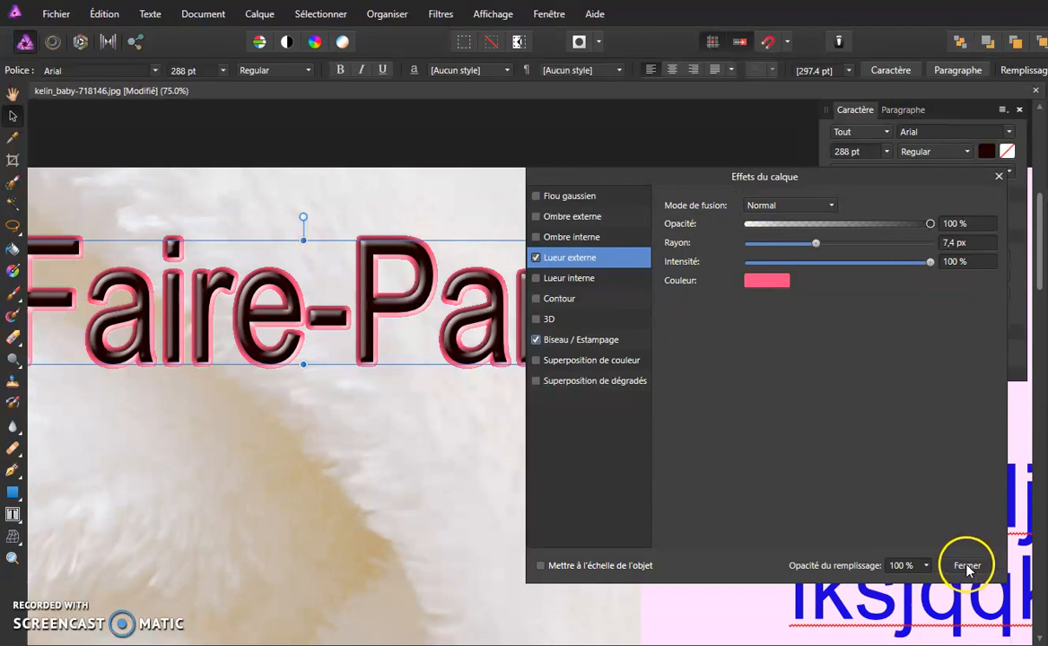
left_click(538, 217)
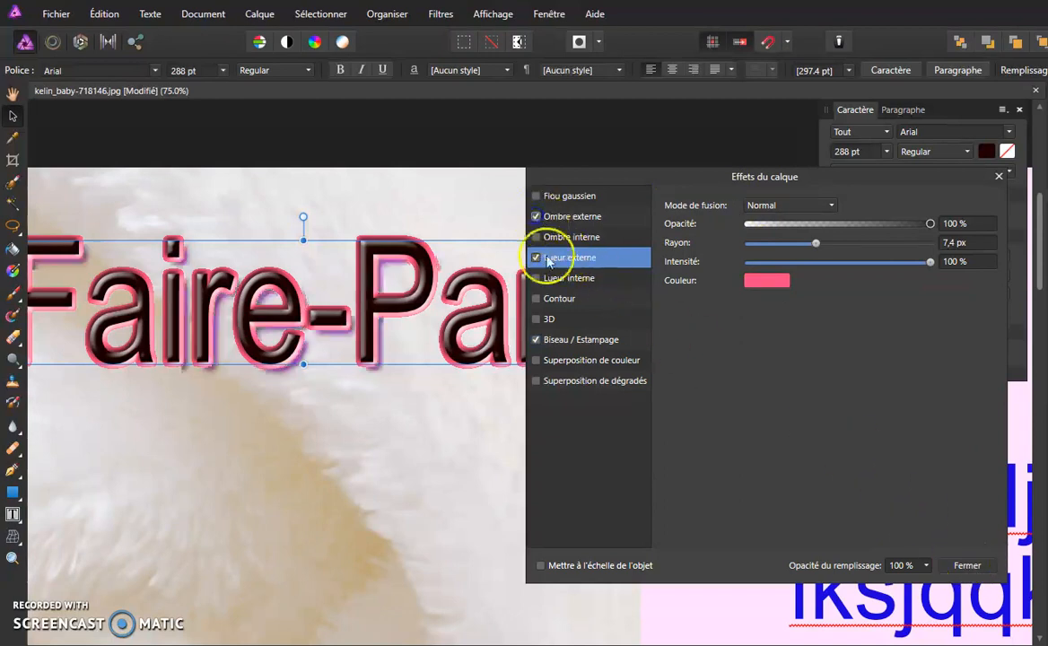
left_click(536, 258)
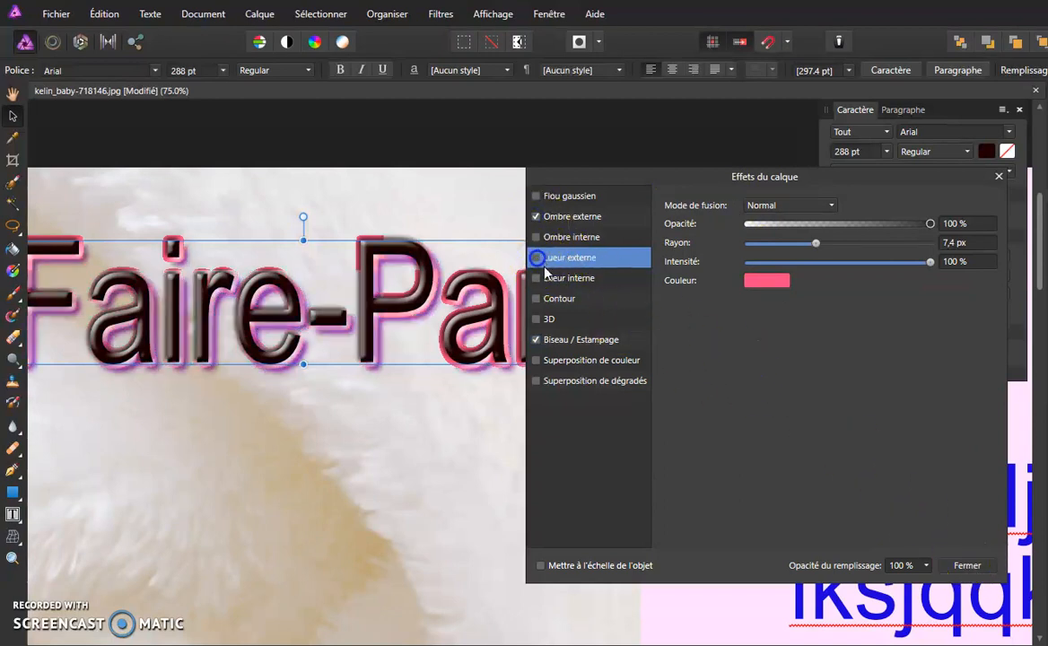
left_click(968, 567)
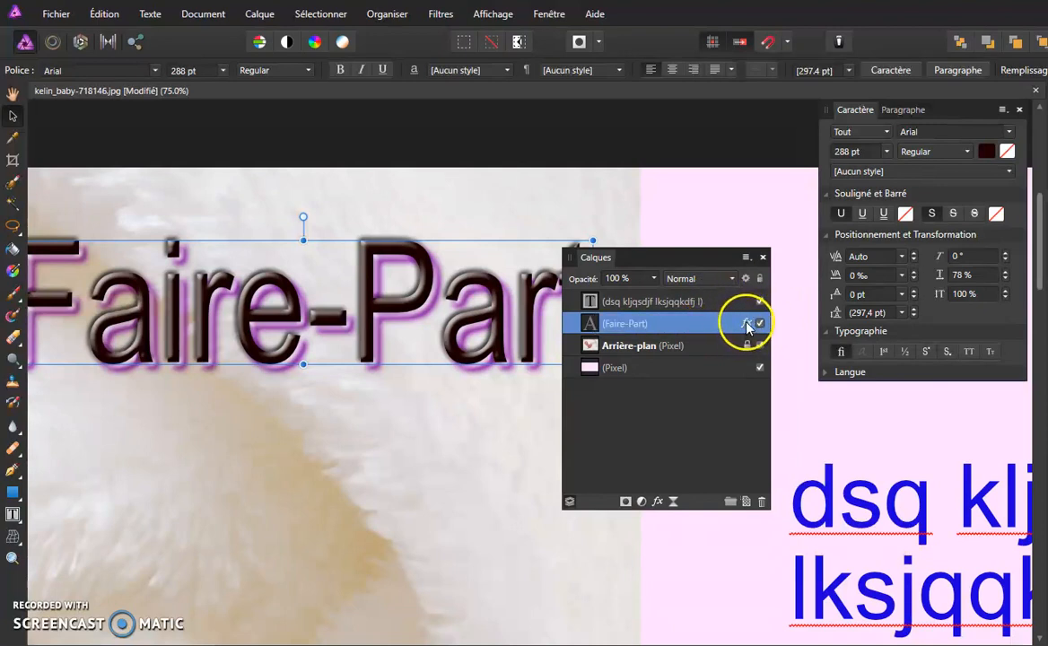
Remove the outer shadow and bevel/emboss effects from the Faire-Part title layer.
left_click(745, 324)
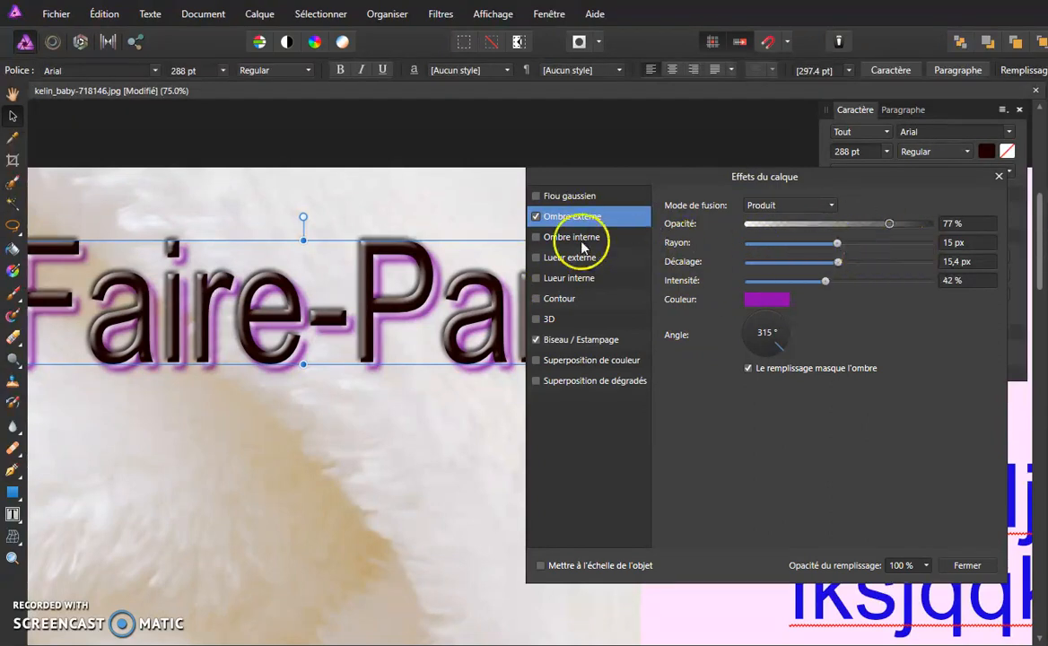
left_click(536, 217)
left_click(538, 341)
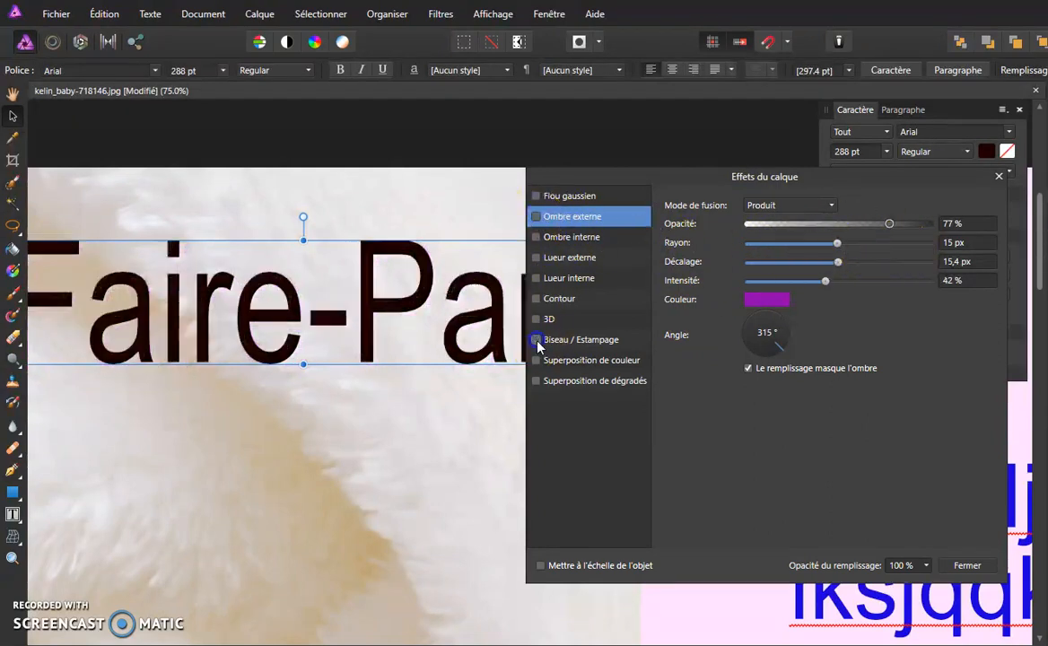
left_click(968, 566)
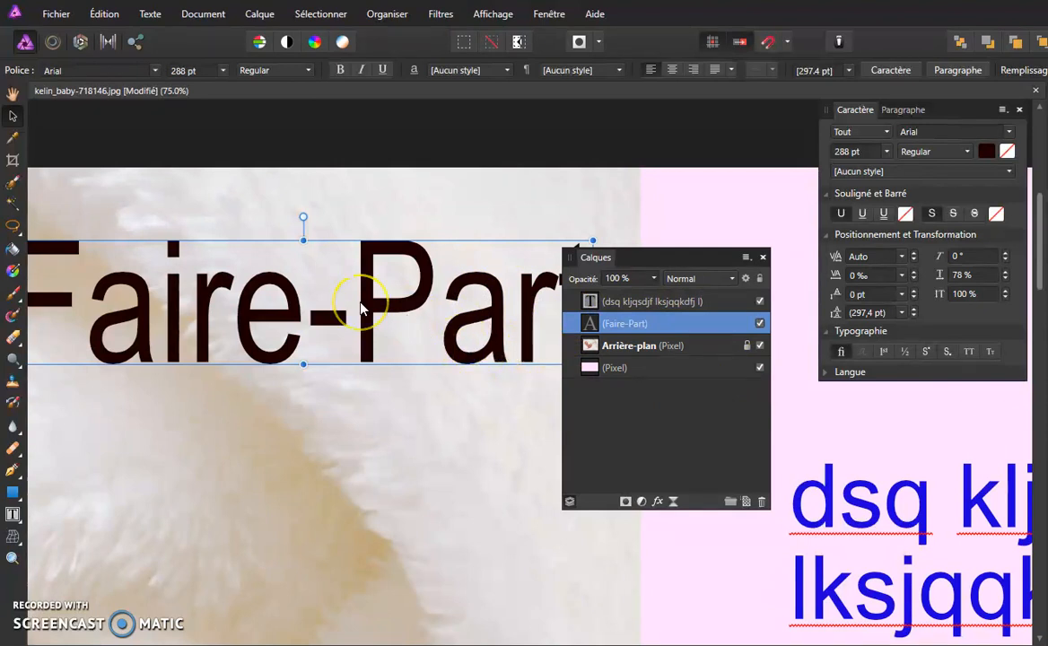
Move the Faire-Part title left and slightly down on the photo, keeping its layer opacity at 100 %.
key("ctrl+minus")
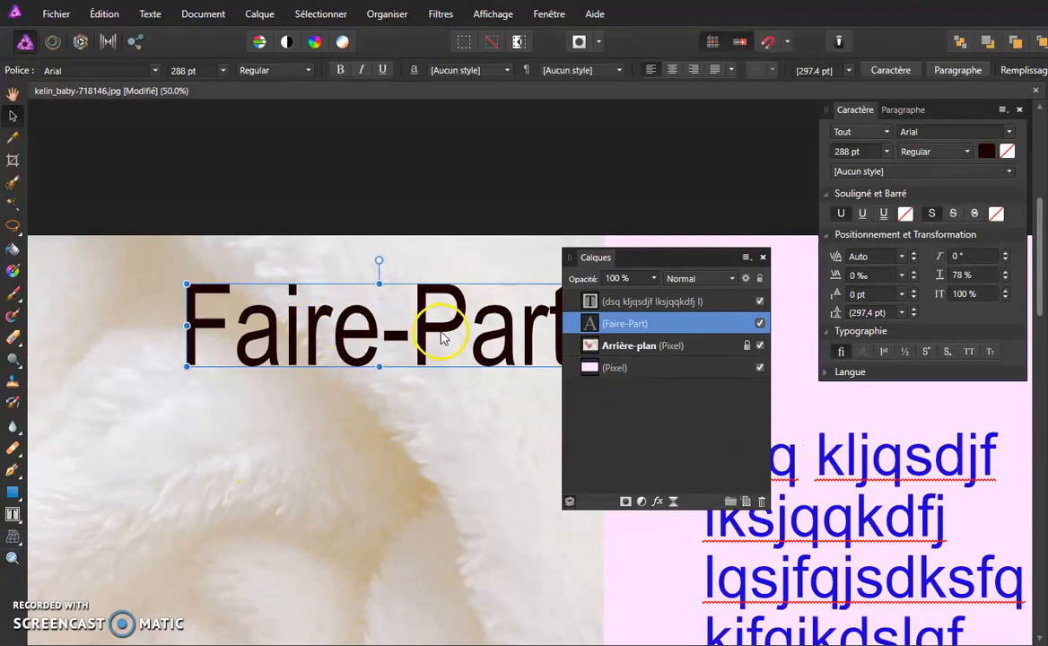
left_click_drag(422, 328, 364, 342)
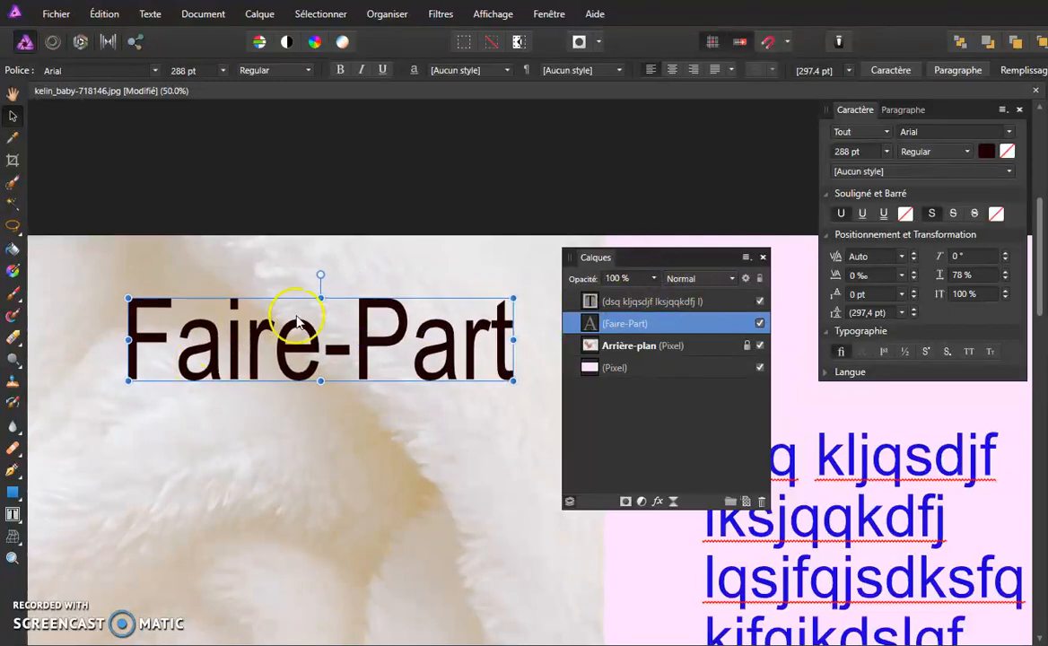
left_click(654, 278)
left_click_drag(654, 285, 682, 305)
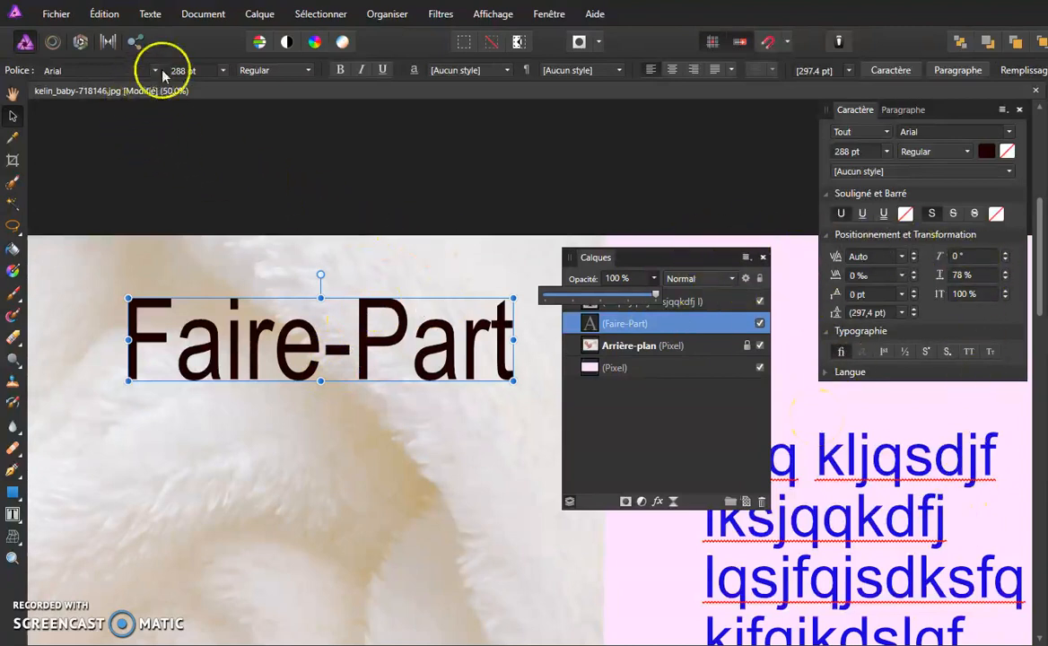
Review the canvas resize settings (Redimensionner le canevas) without applying a change, and move the layers panel off the text frame.
left_click(209, 16)
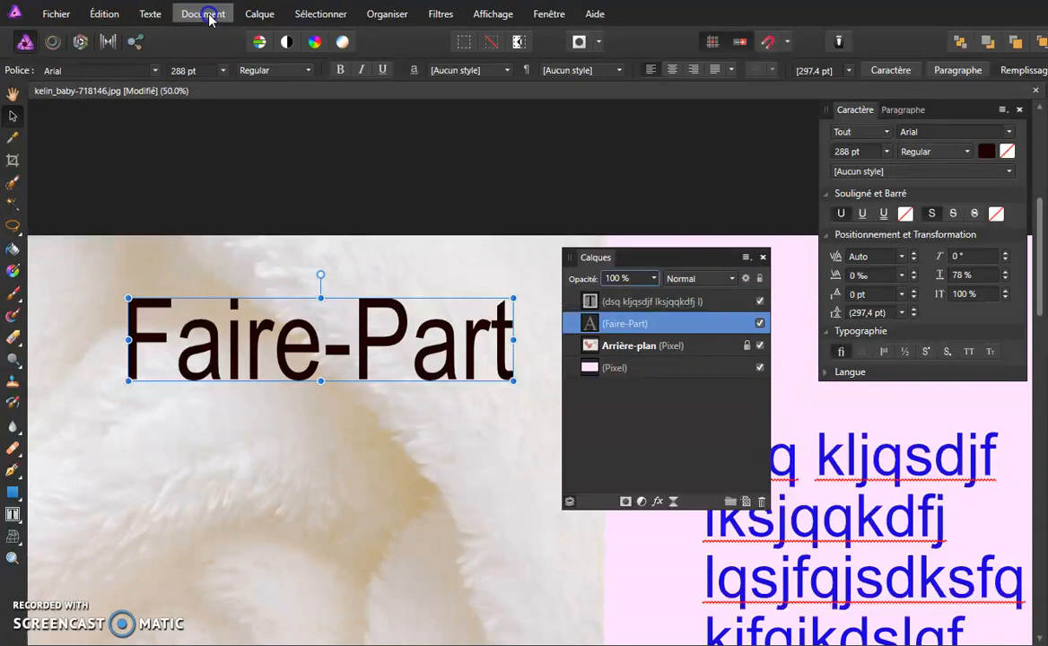
left_click(212, 17)
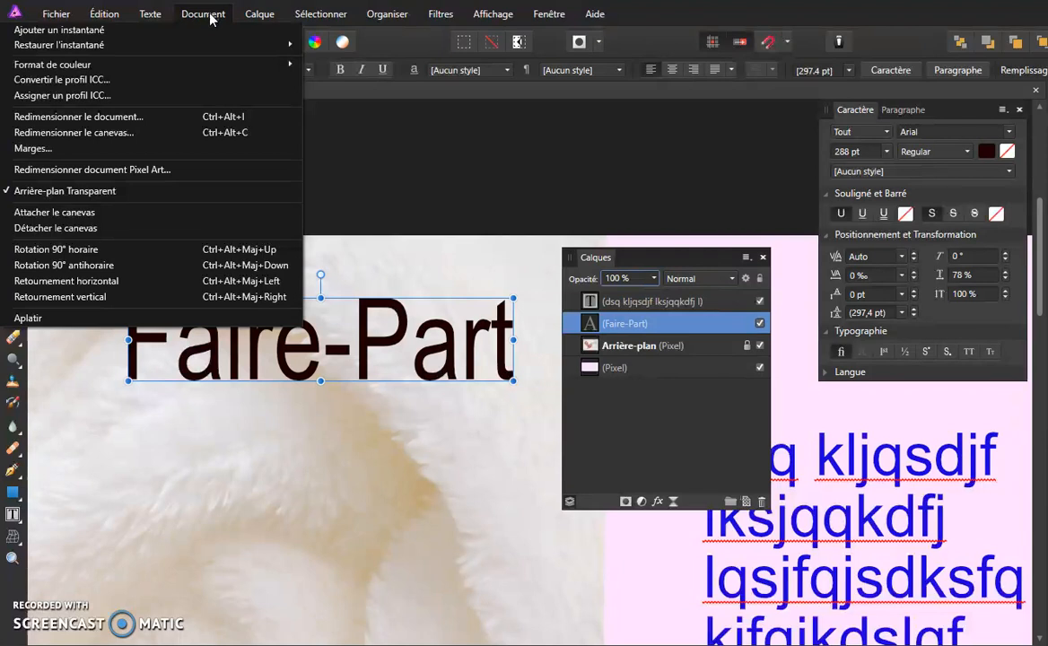
left_click(132, 133)
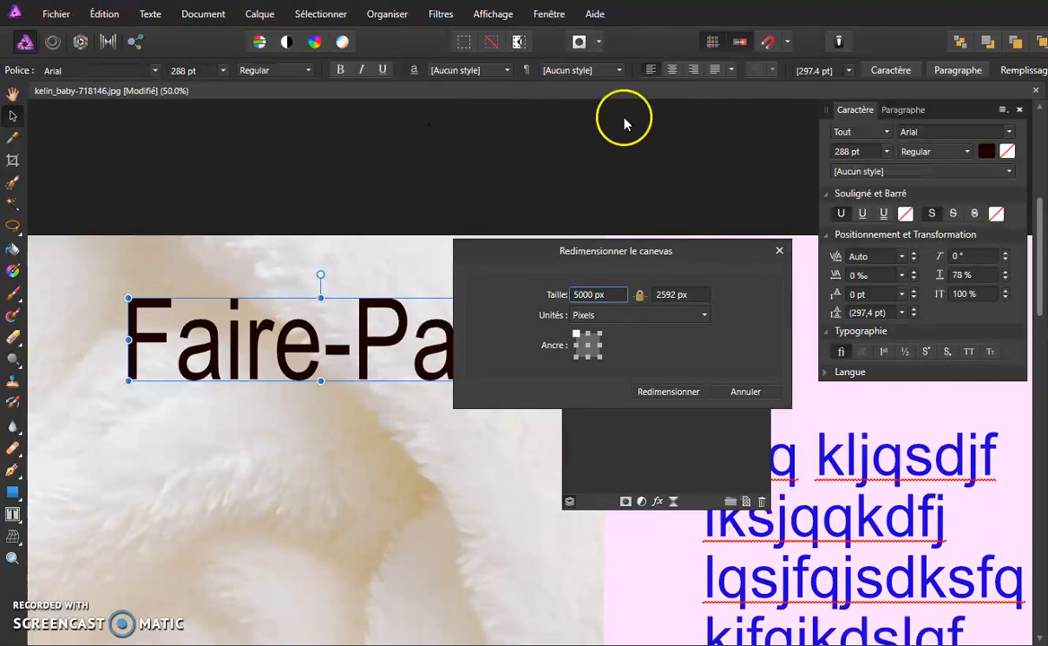
left_click(744, 393)
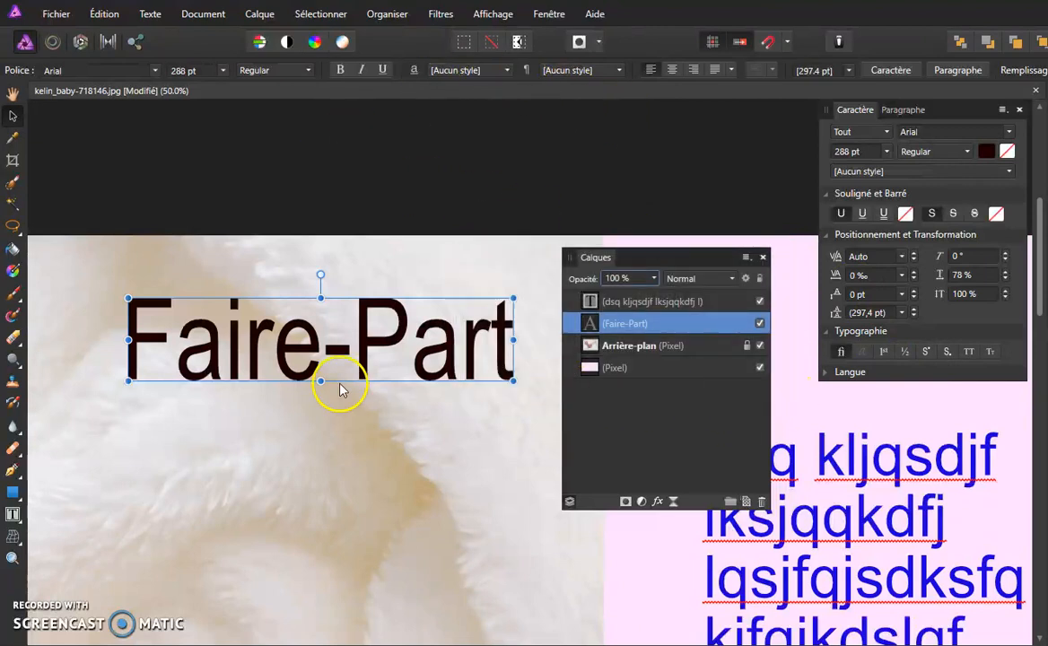
left_click_drag(686, 253, 521, 212)
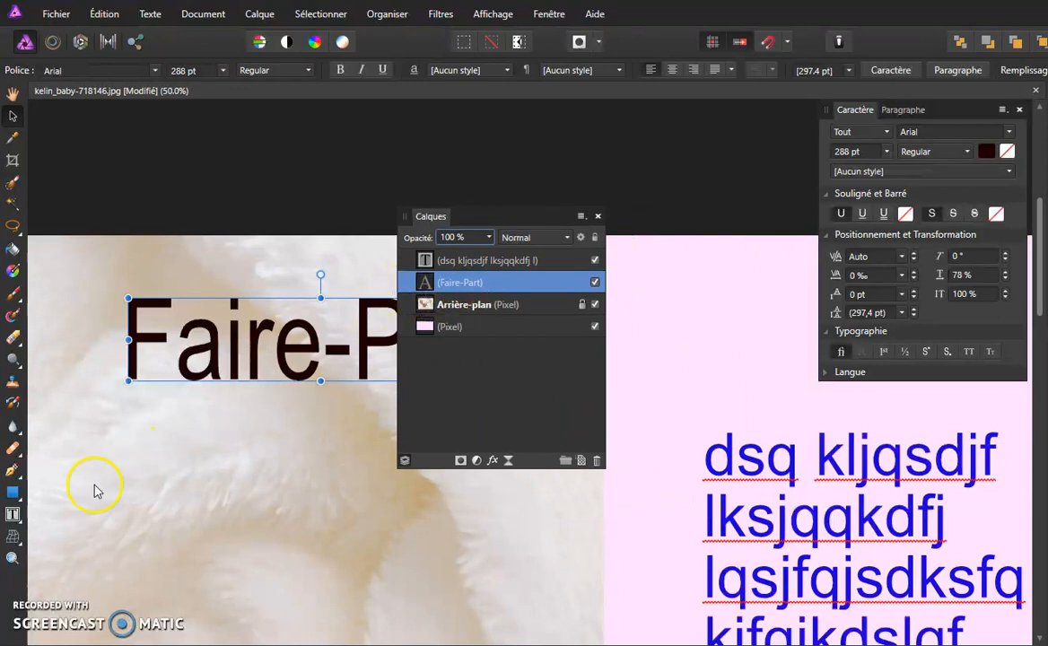